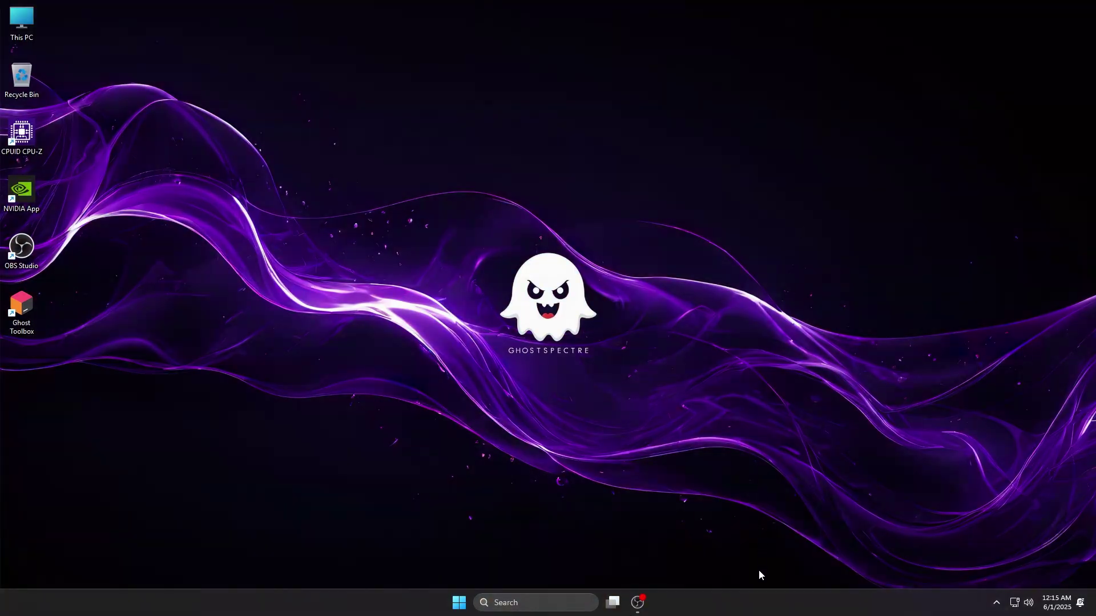
Step: Open Task Manager and examine the background and Windows processes, CPU utilization and memory usage
{"action": "right_click", "coordinate": [768, 609]}
{"action": "left_click", "coordinate": [796, 559]}
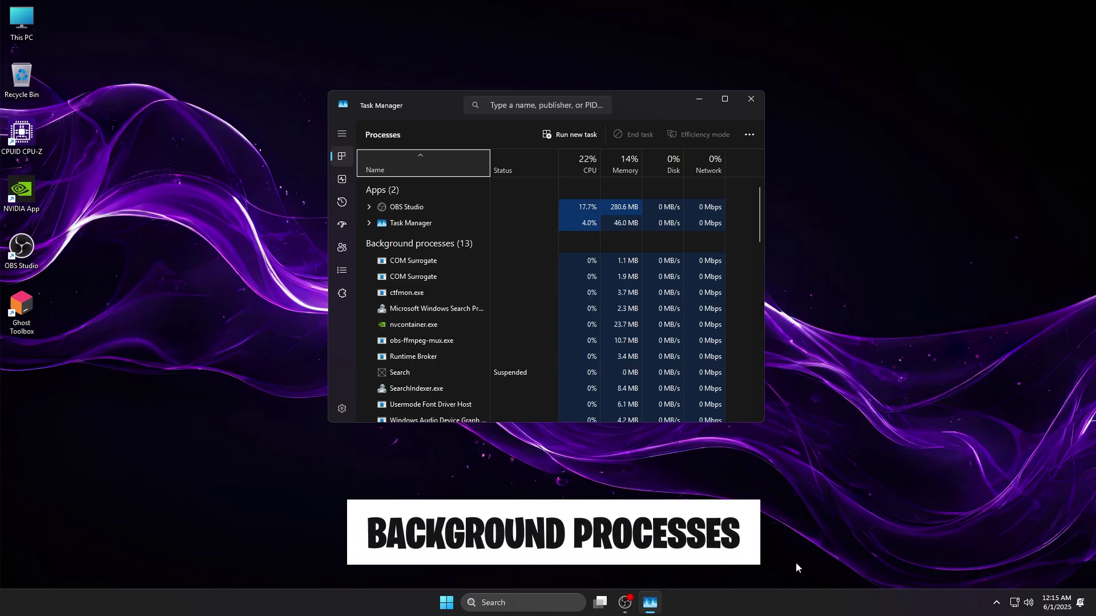
{"action": "scroll", "coordinate": [571, 273], "scroll_direction": "down", "scroll_amount": 7}
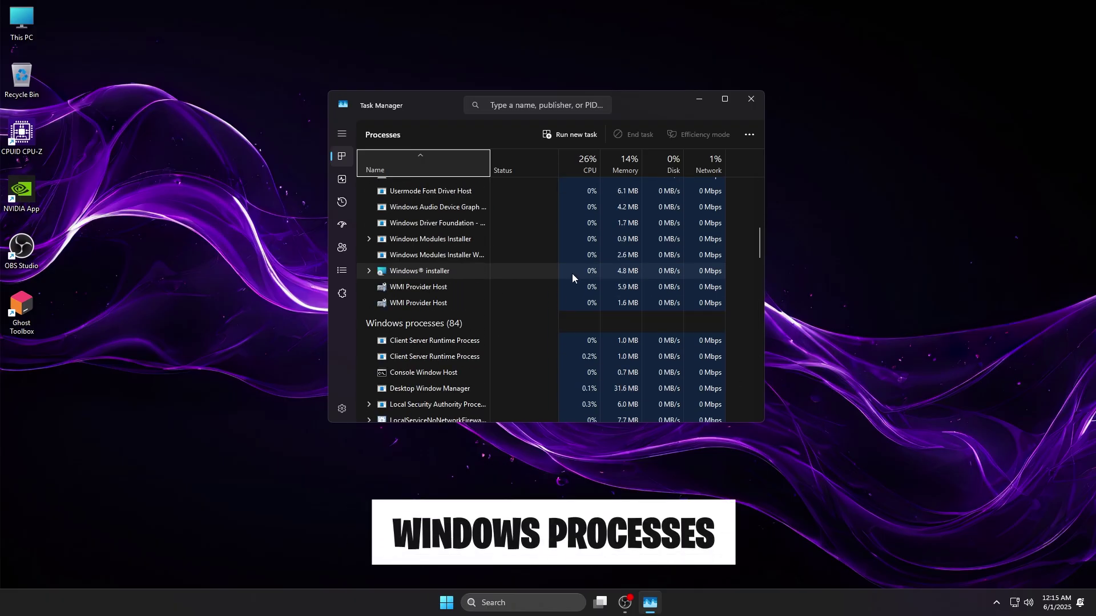
{"action": "left_click", "coordinate": [341, 180]}
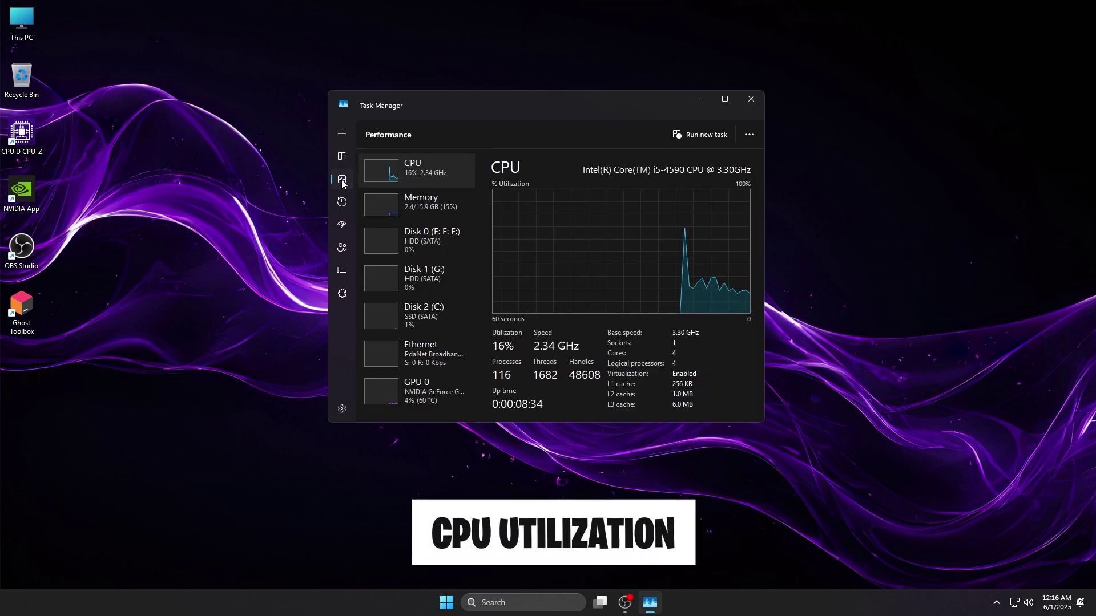
{"action": "left_click", "coordinate": [433, 200]}
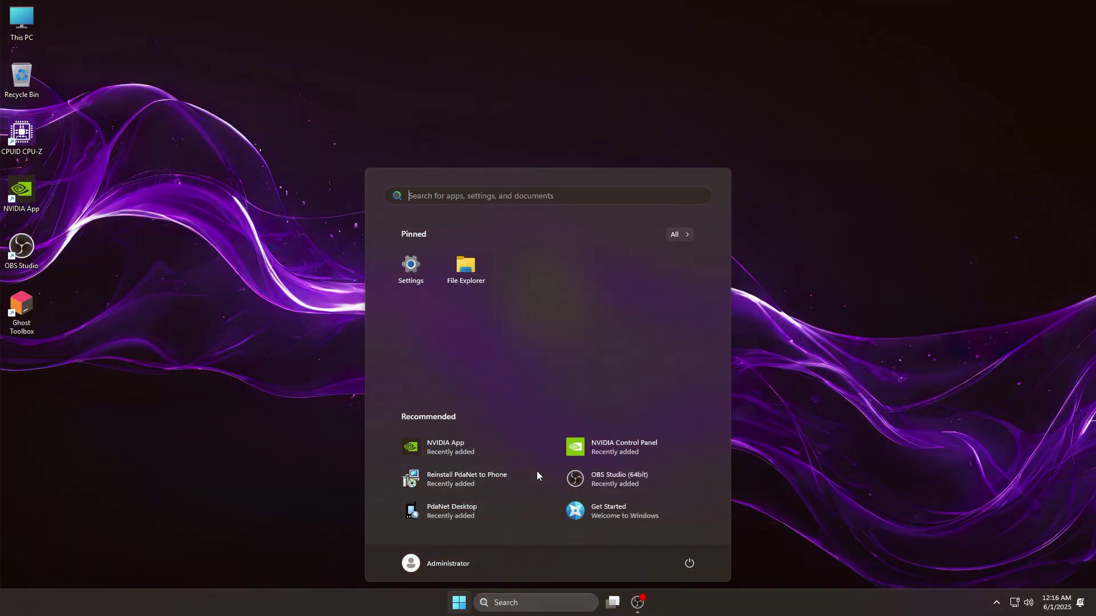
Step: Run winver to check the Windows version and build, and close the About Windows dialog
{"action": "type", "text": "winver"}
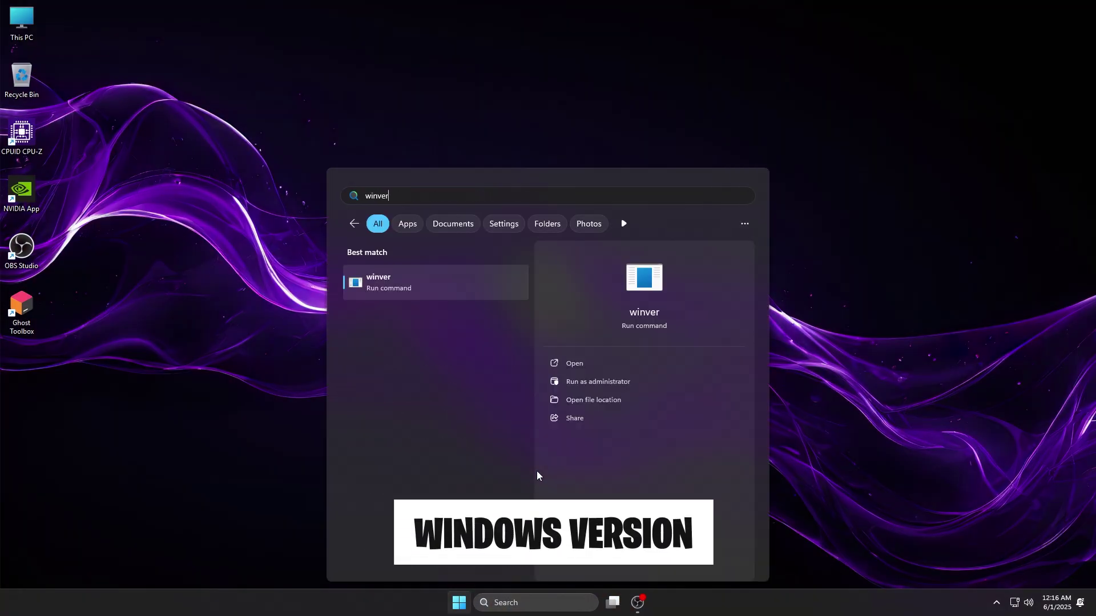
{"action": "key", "text": "Return"}
{"action": "left_click_drag", "start_coordinate": [142, 36], "coordinate": [527, 89]}
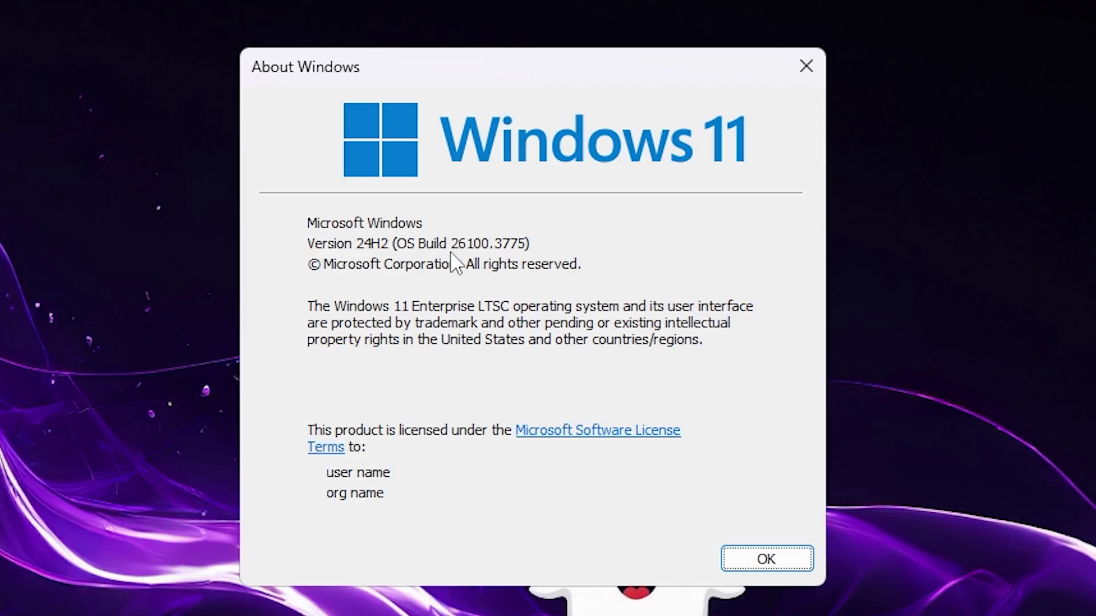
{"action": "left_click", "coordinate": [762, 559]}
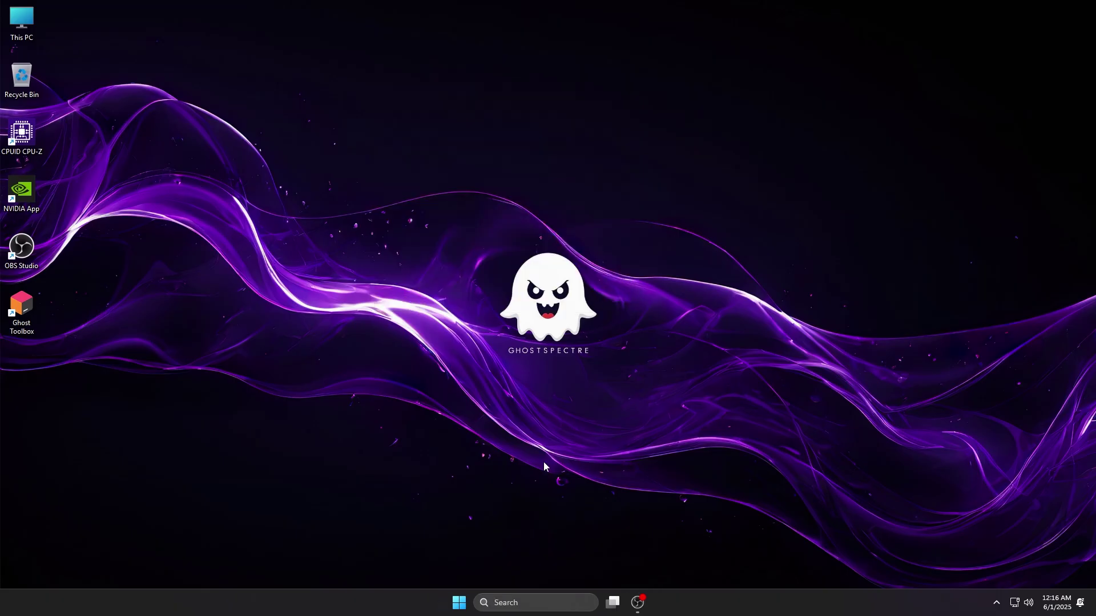
Step: Open Programs and Features in Control Panel to review the installed programs and installed updates
{"action": "key", "text": "super"}
{"action": "type", "text": "control panel"}
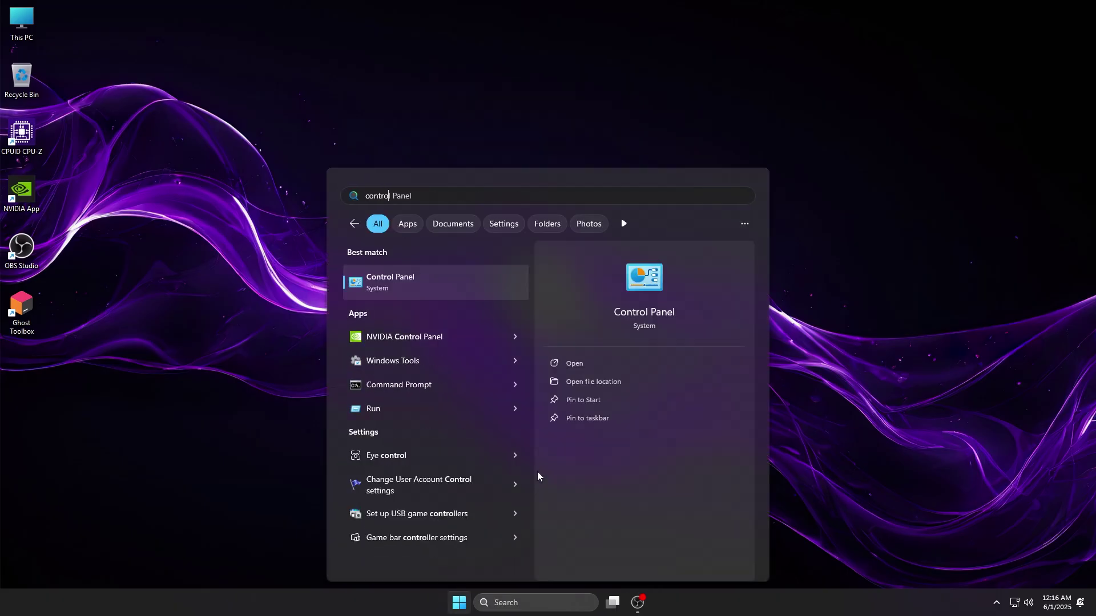
{"action": "key", "text": "Return"}
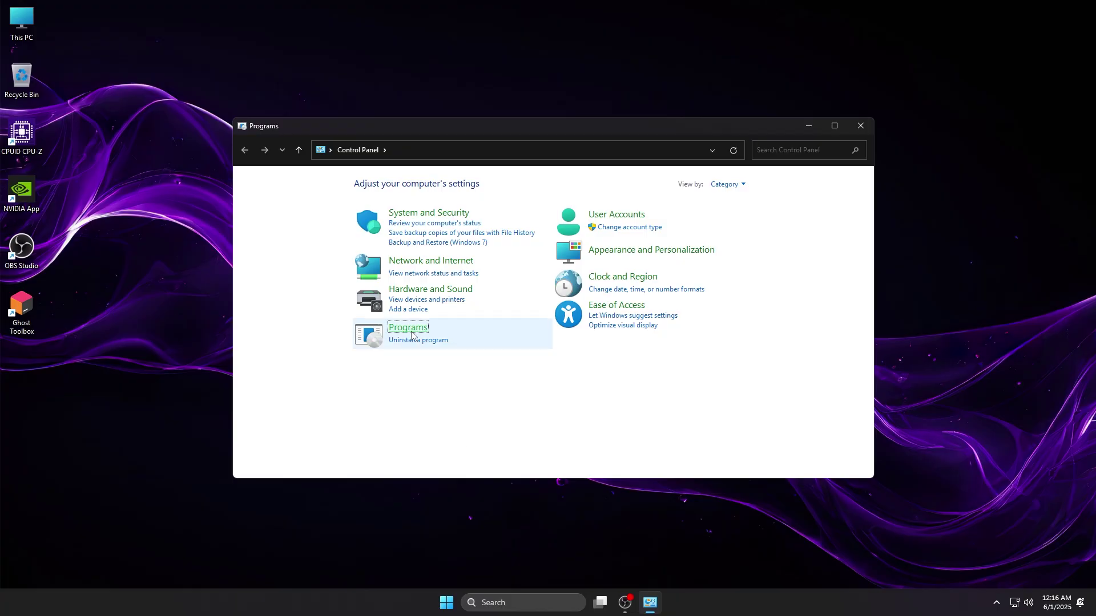
{"action": "left_click", "coordinate": [394, 327]}
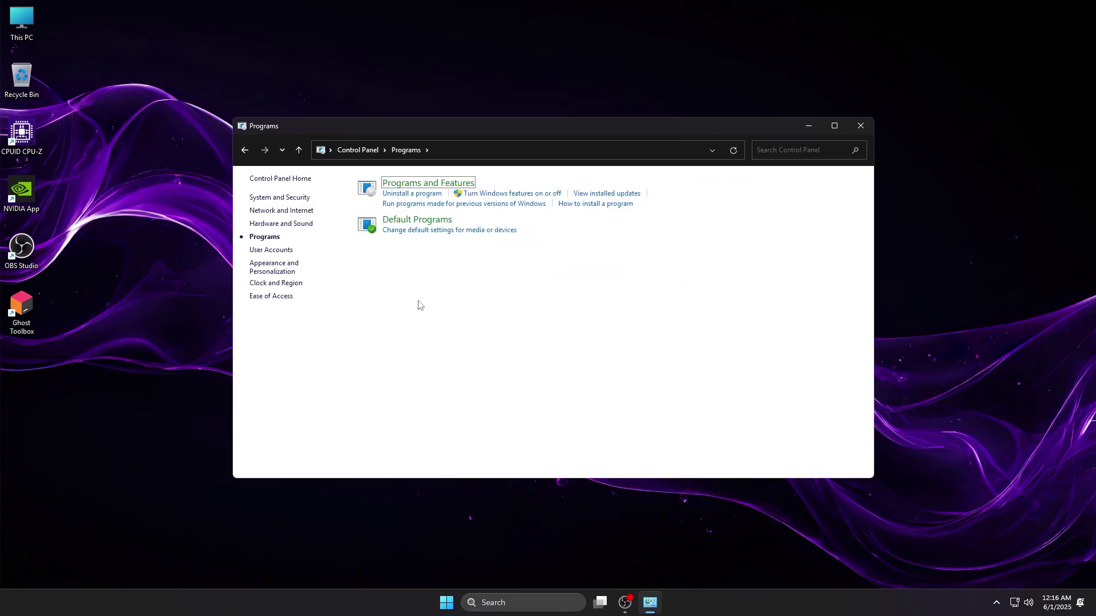
{"action": "left_click", "coordinate": [428, 183]}
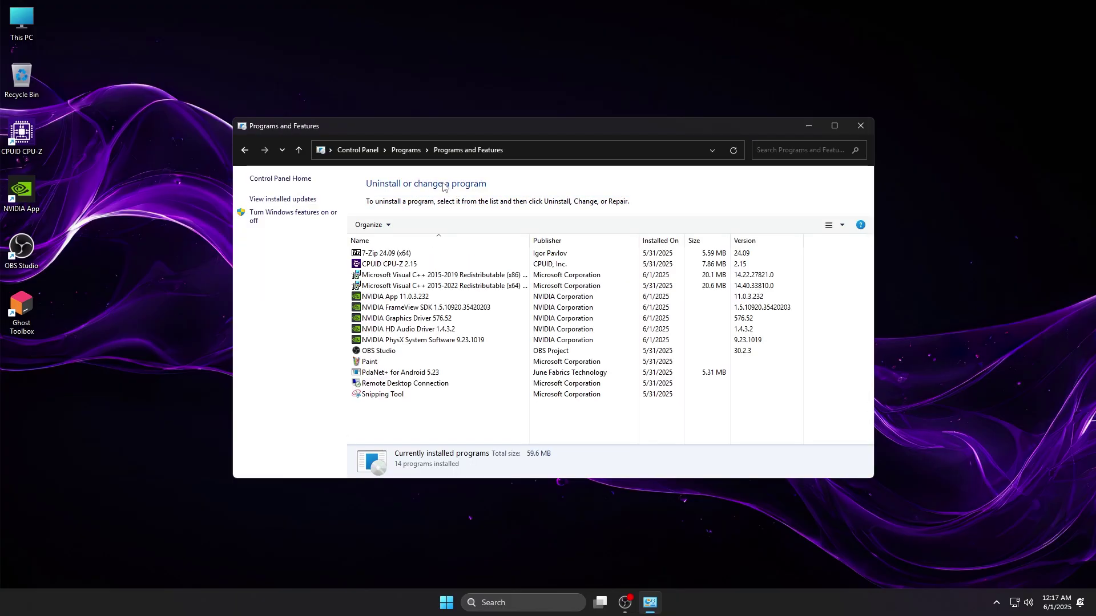
{"action": "left_click", "coordinate": [300, 200]}
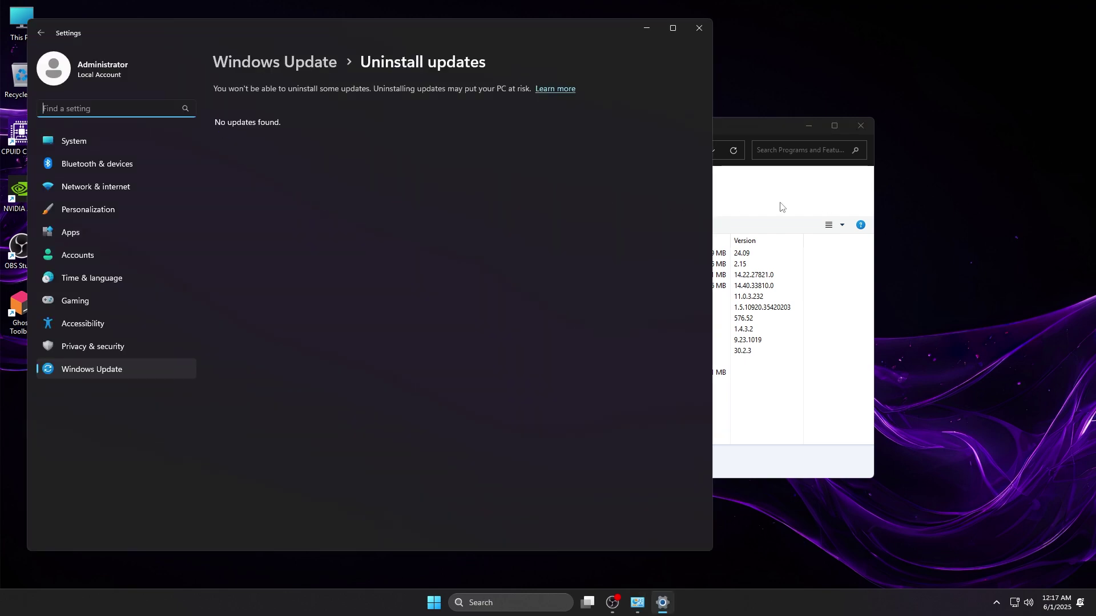
{"action": "left_click", "coordinate": [645, 29]}
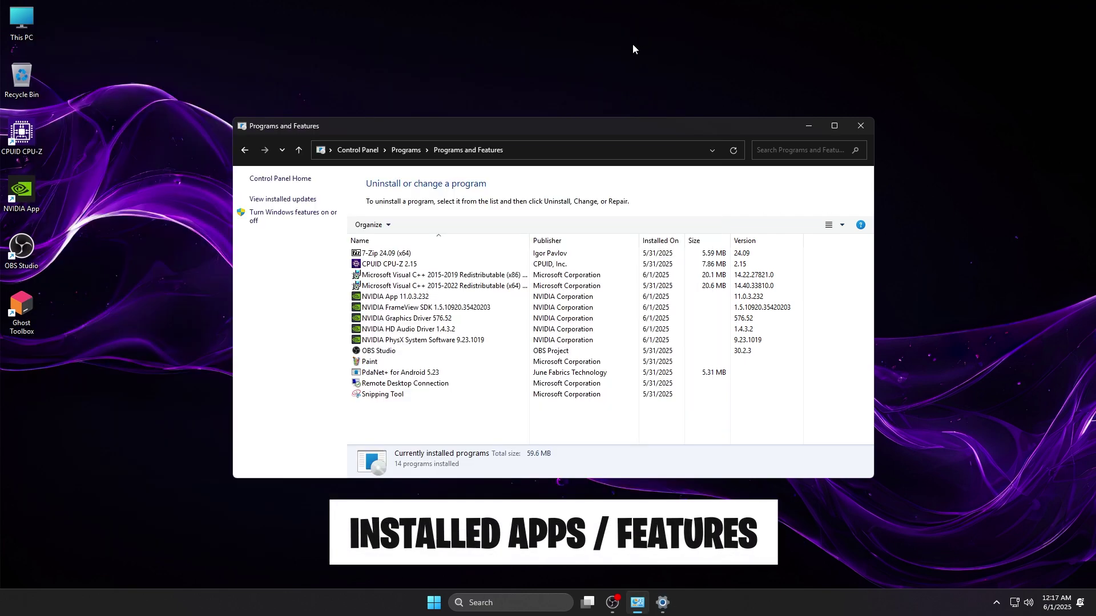
Step: Review the full list of optional Windows features, and close it along with the Uninstall updates page
{"action": "left_click", "coordinate": [287, 215]}
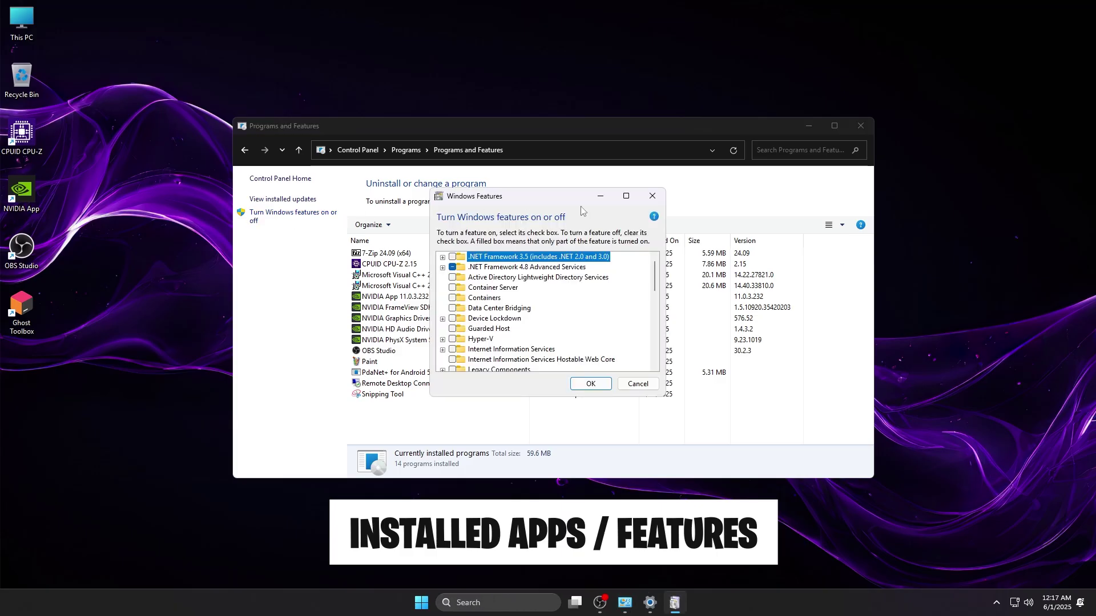
{"action": "left_click", "coordinate": [807, 126]}
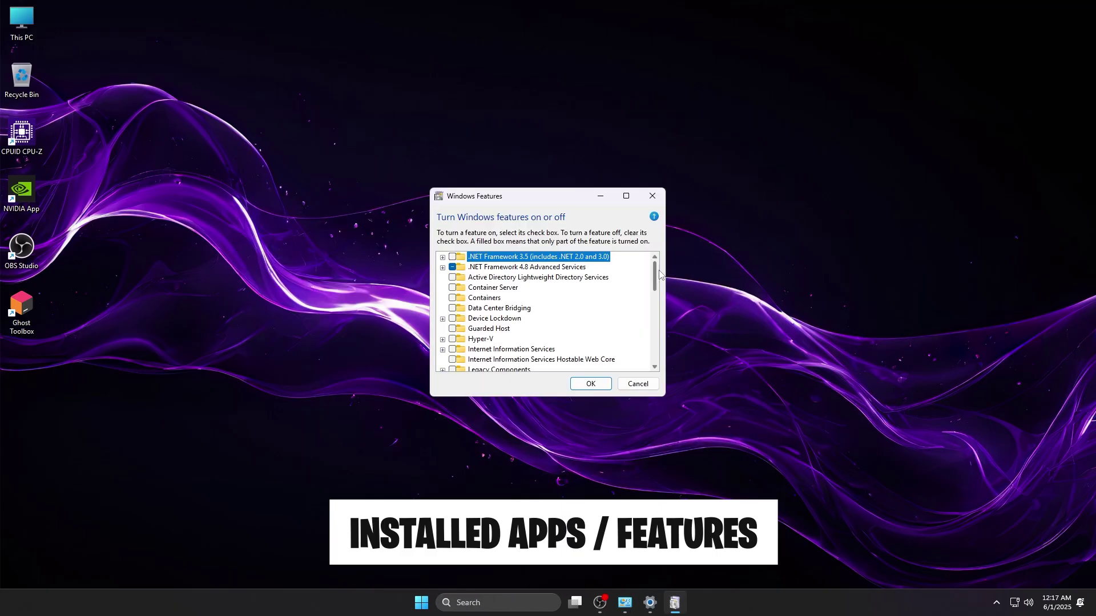
{"action": "scroll", "coordinate": [656, 280], "scroll_direction": "down", "scroll_amount": 3}
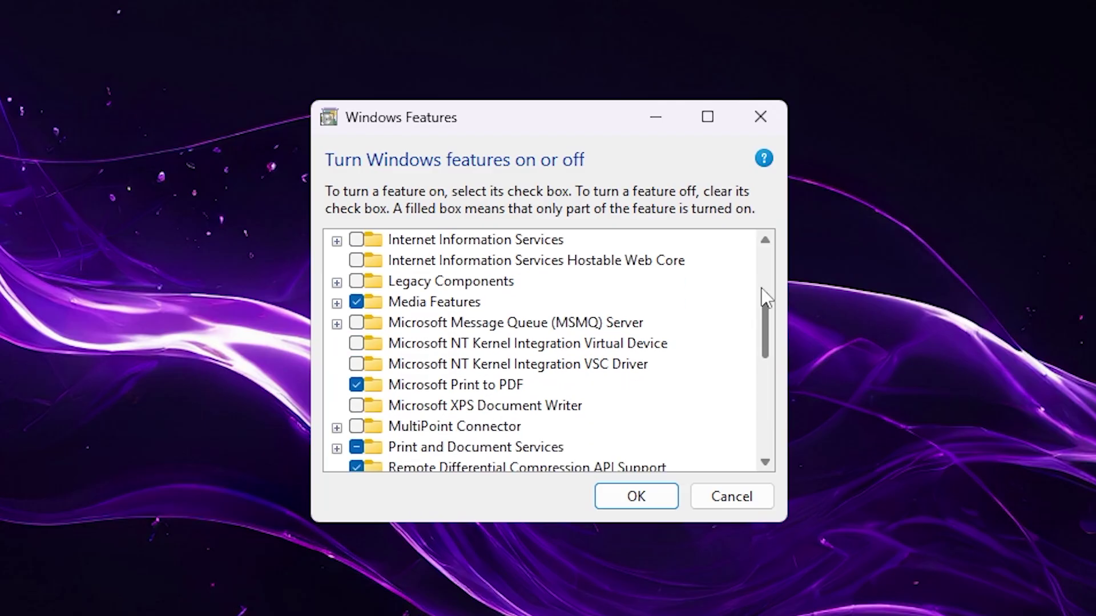
{"action": "scroll", "coordinate": [762, 289], "scroll_direction": "down", "scroll_amount": 5}
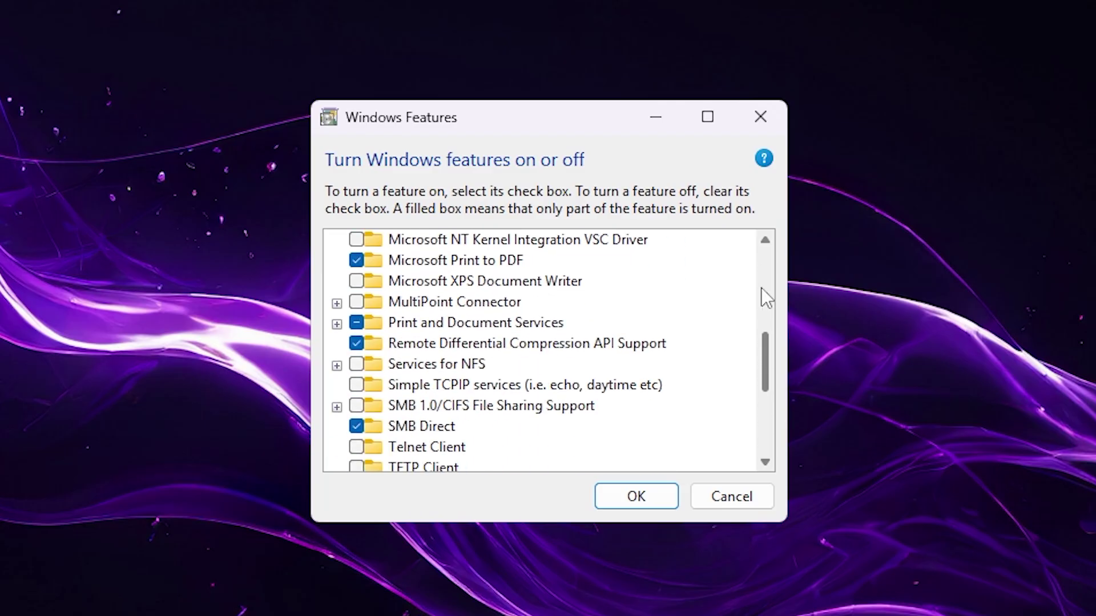
{"action": "scroll", "coordinate": [761, 290], "scroll_direction": "down", "scroll_amount": 2}
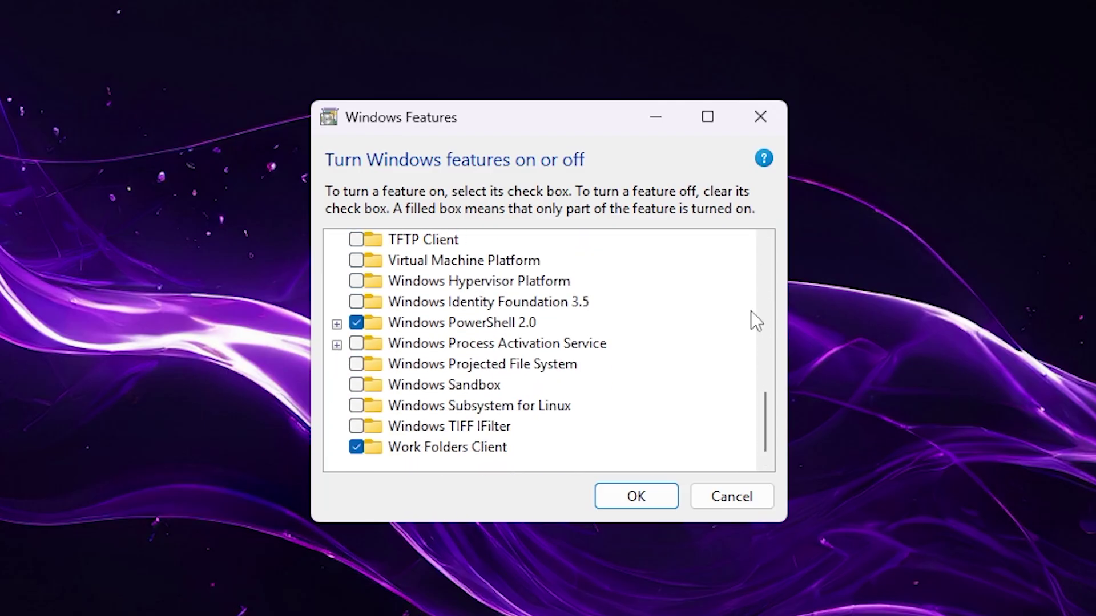
{"action": "left_click", "coordinate": [649, 500]}
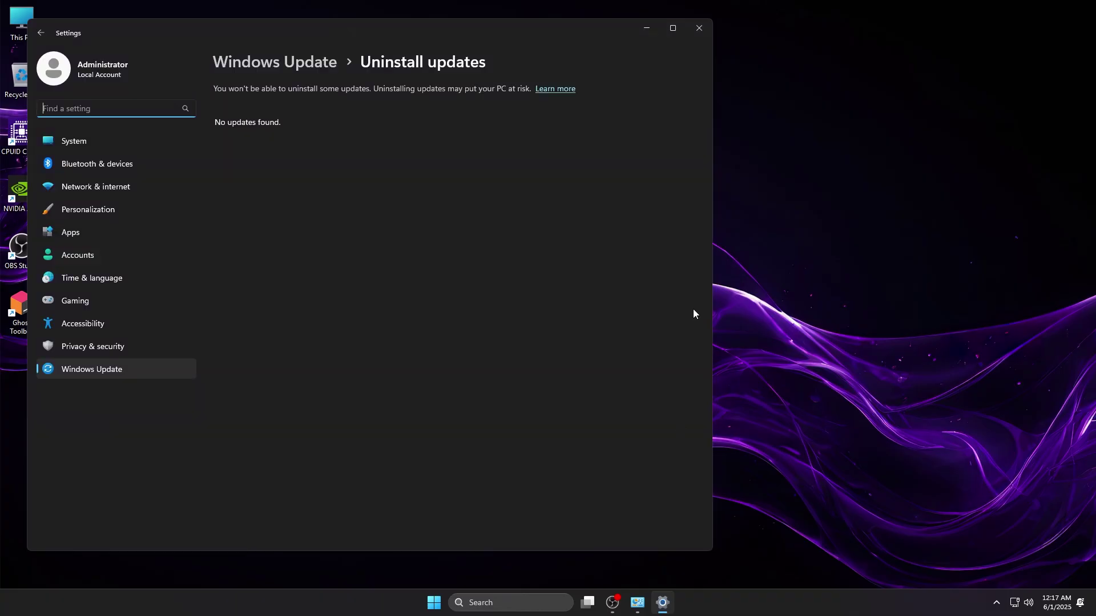
{"action": "left_click", "coordinate": [695, 27]}
Step: Browse the complete list of installed apps in the Start menu
{"action": "left_click", "coordinate": [447, 603]}
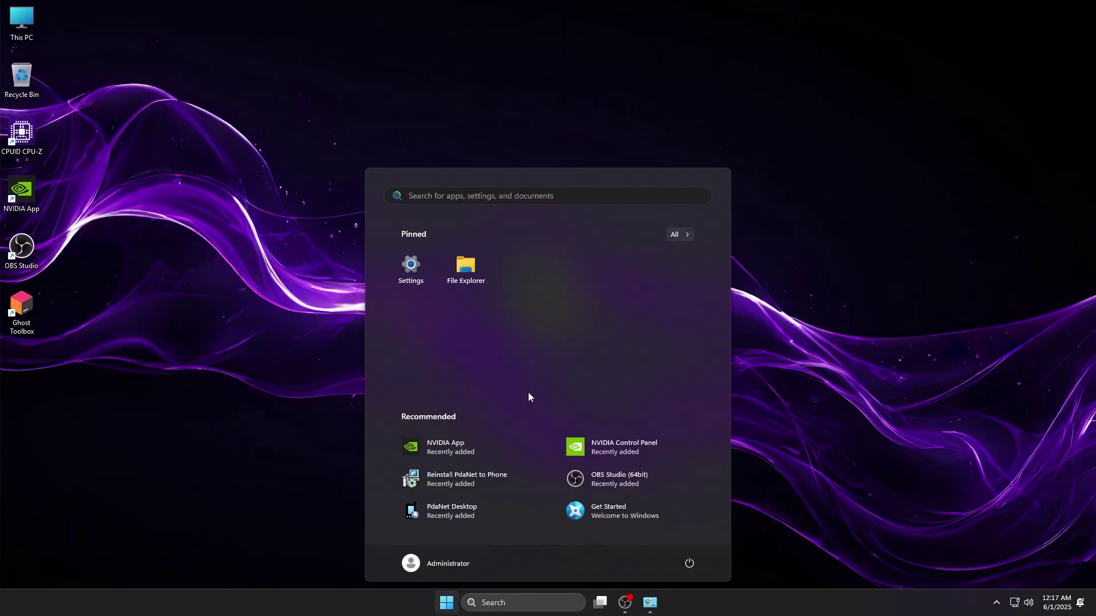
{"action": "left_click", "coordinate": [676, 235]}
{"action": "scroll", "coordinate": [529, 397], "scroll_direction": "down", "scroll_amount": 5}
{"action": "scroll", "coordinate": [529, 397], "scroll_direction": "up", "scroll_amount": 5}
{"action": "scroll", "coordinate": [529, 397], "scroll_direction": "down", "scroll_amount": 5}
{"action": "left_click", "coordinate": [447, 603]}
Step: Open Settings maximized and resume the paused updates in Windows Update
{"action": "left_click", "coordinate": [447, 603]}
{"action": "left_click", "coordinate": [425, 276]}
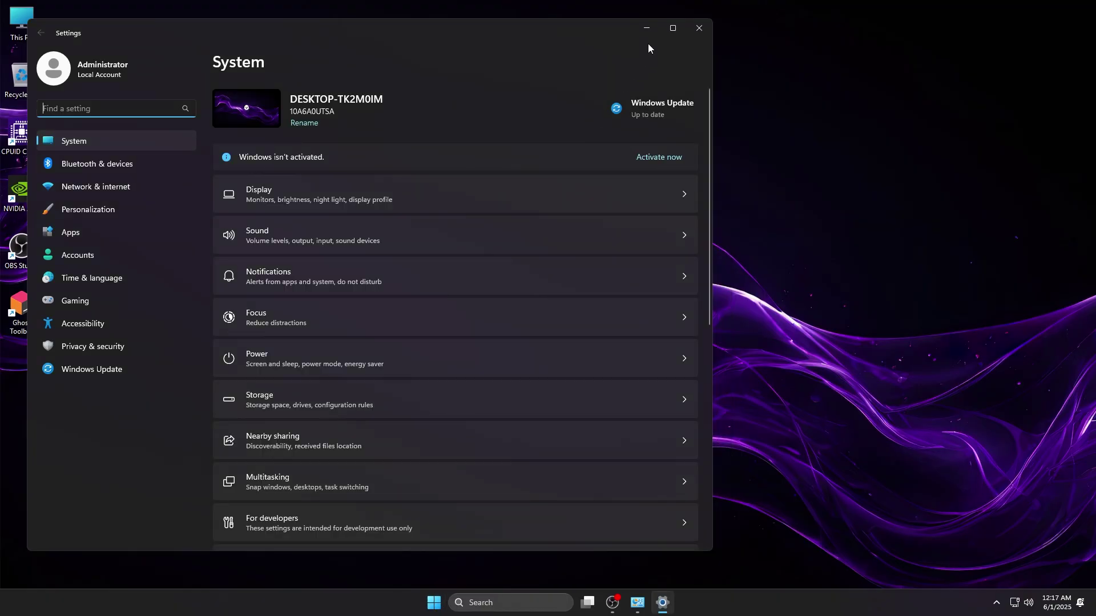
{"action": "left_click", "coordinate": [677, 28]}
{"action": "left_click", "coordinate": [71, 350]}
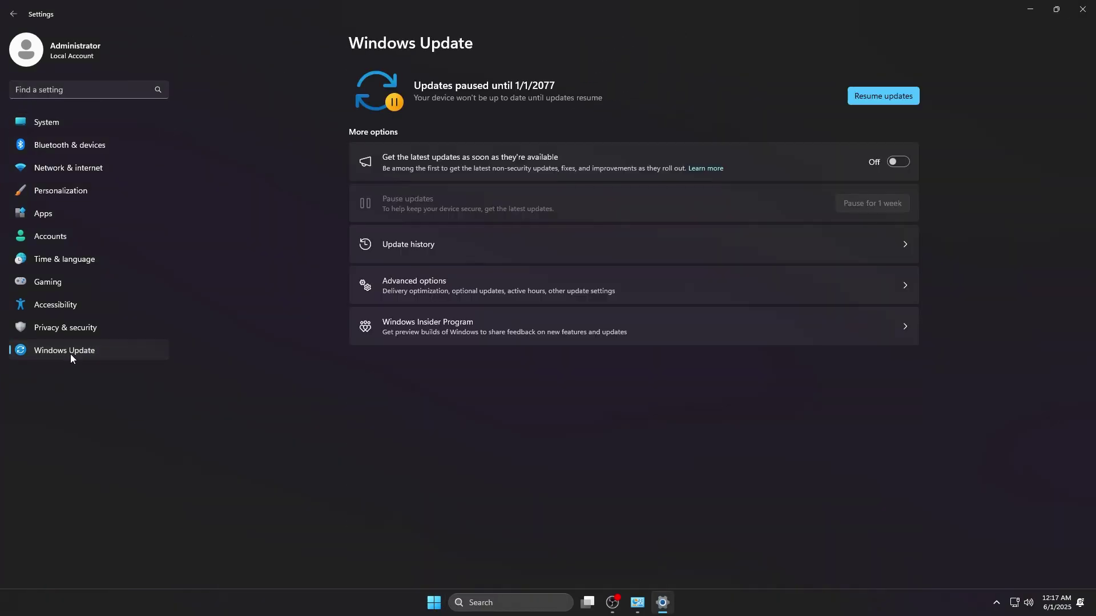
{"action": "left_click", "coordinate": [871, 97]}
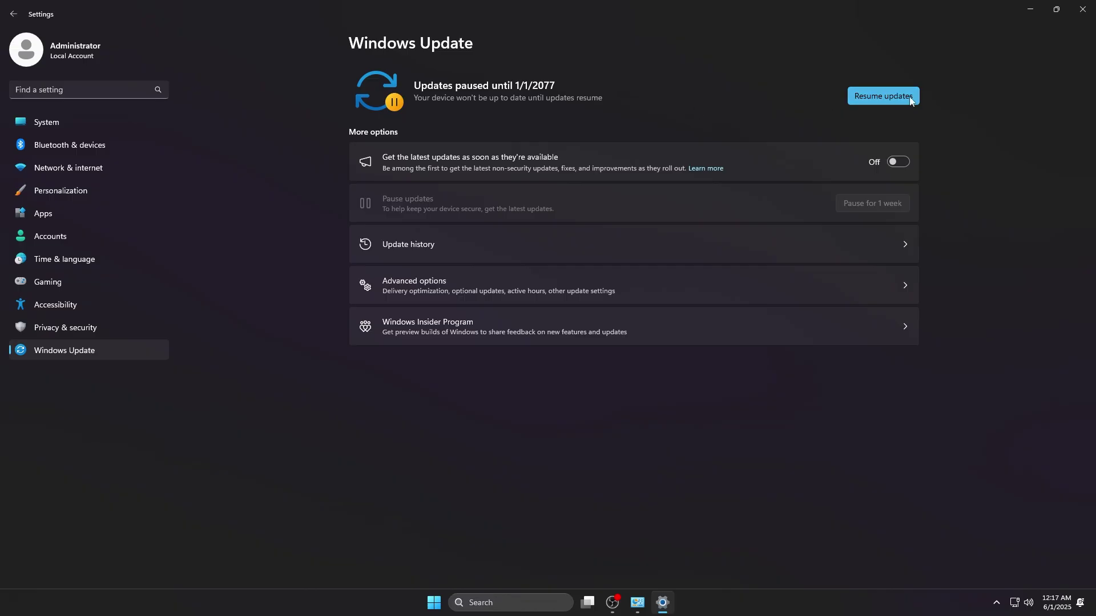
Step: Search Windows for "windows anti" to look for built-in antivirus software
{"action": "key", "text": "super"}
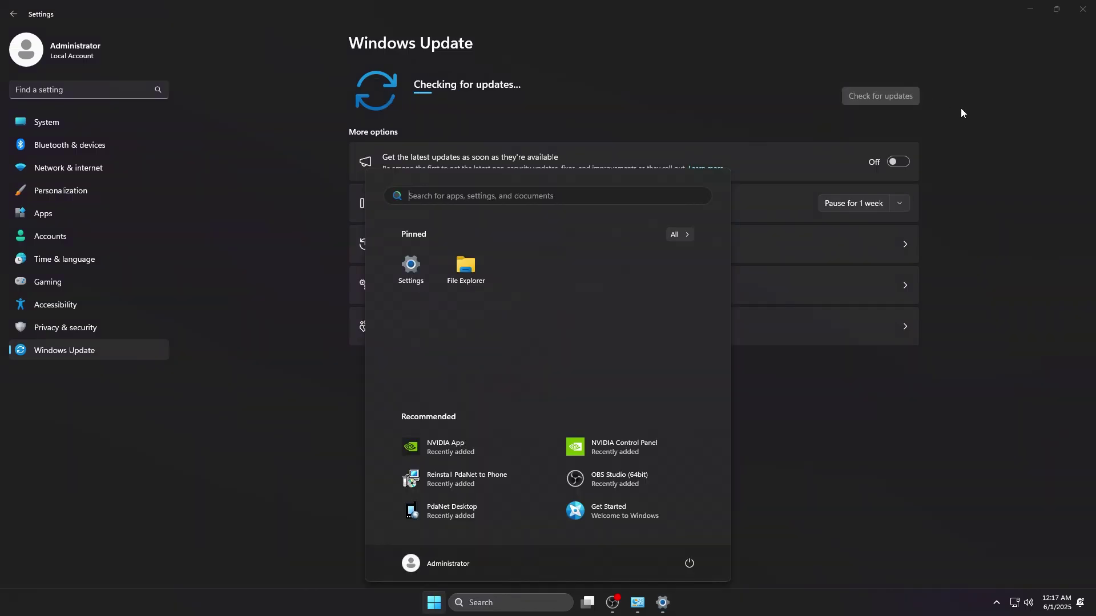
{"action": "type", "text": "windows"}
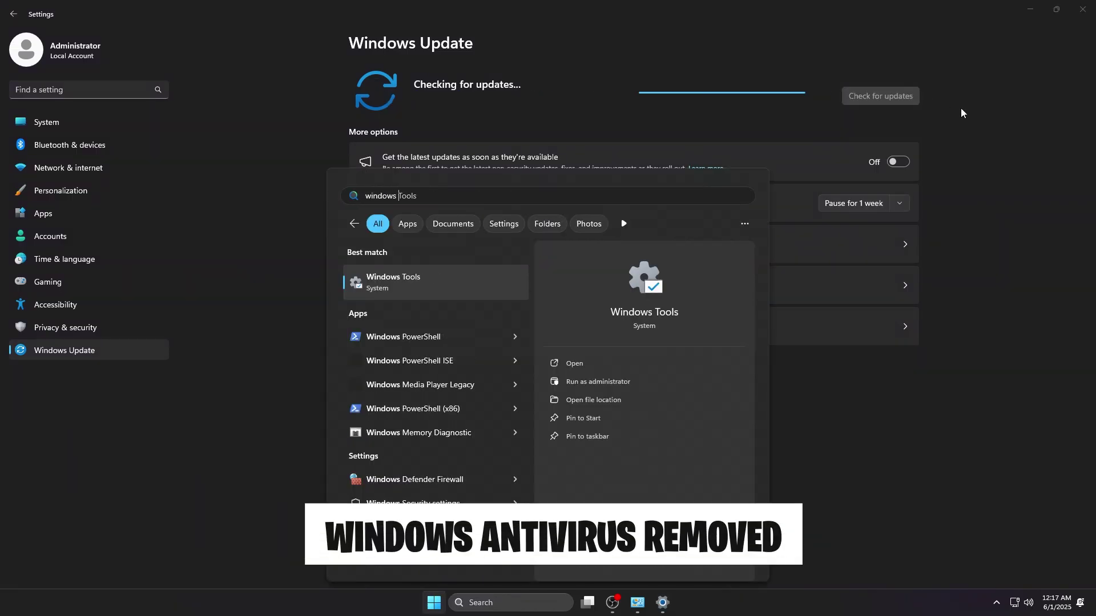
{"action": "type", "text": " anti"}
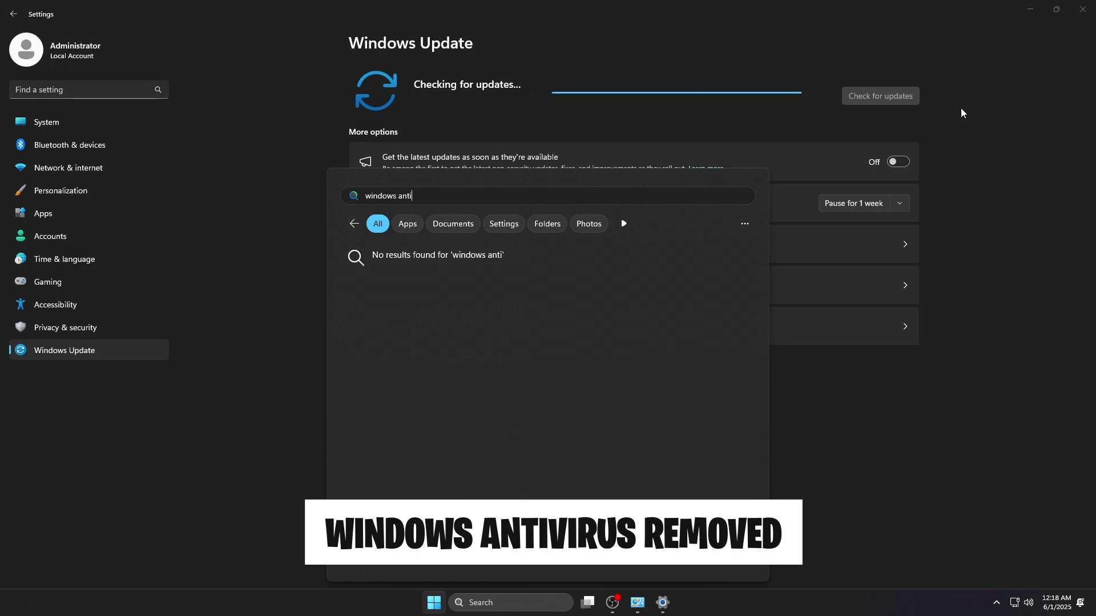
Step: Replace the search text with "virus" to look for virus protection entries
{"action": "key", "text": "BackSpace"}
{"action": "key", "text": "BackSpace"}
{"action": "key", "text": "BackSpace"}
{"action": "key", "text": "BackSpace"}
{"action": "key", "text": "BackSpace"}
{"action": "key", "text": "BackSpace"}
{"action": "key", "text": "BackSpace"}
{"action": "key", "text": "BackSpace"}
{"action": "key", "text": "BackSpace"}
{"action": "key", "text": "BackSpace"}
{"action": "key", "text": "BackSpace"}
{"action": "key", "text": "BackSpace"}
{"action": "type", "text": "virus"}
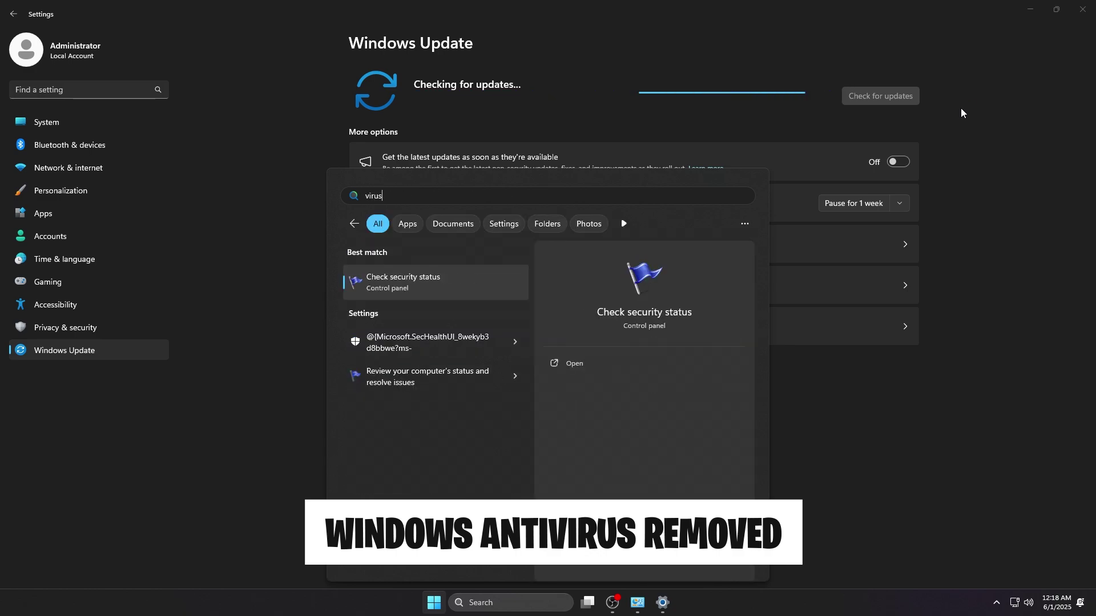
Step: Inspect the Privacy & security settings, check the update progress in Windows Update, and close Settings
{"action": "left_click", "coordinate": [73, 324]}
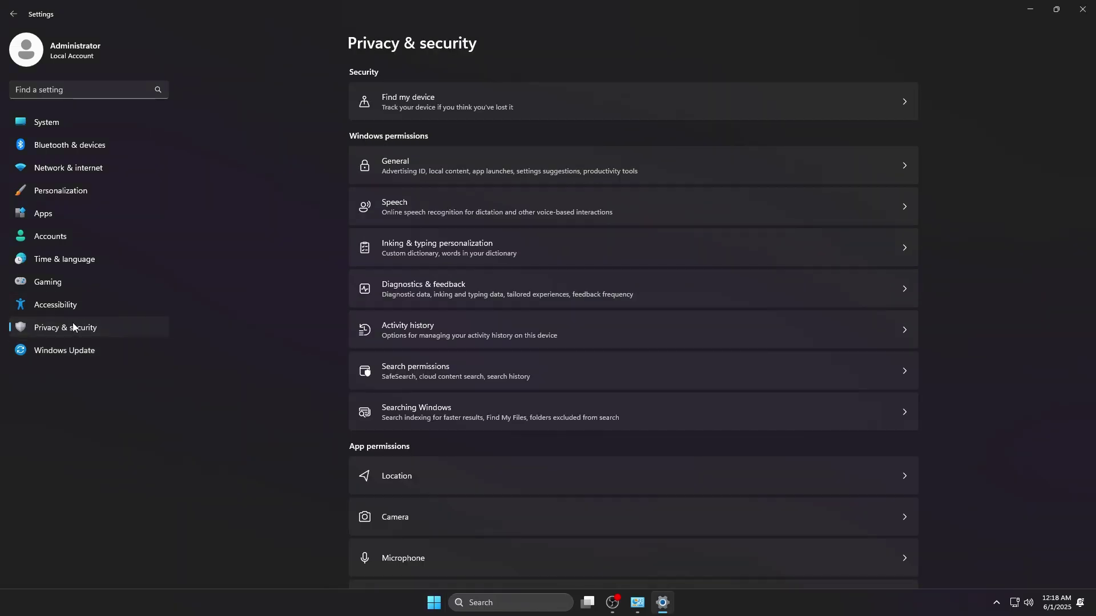
{"action": "left_click", "coordinate": [73, 351]}
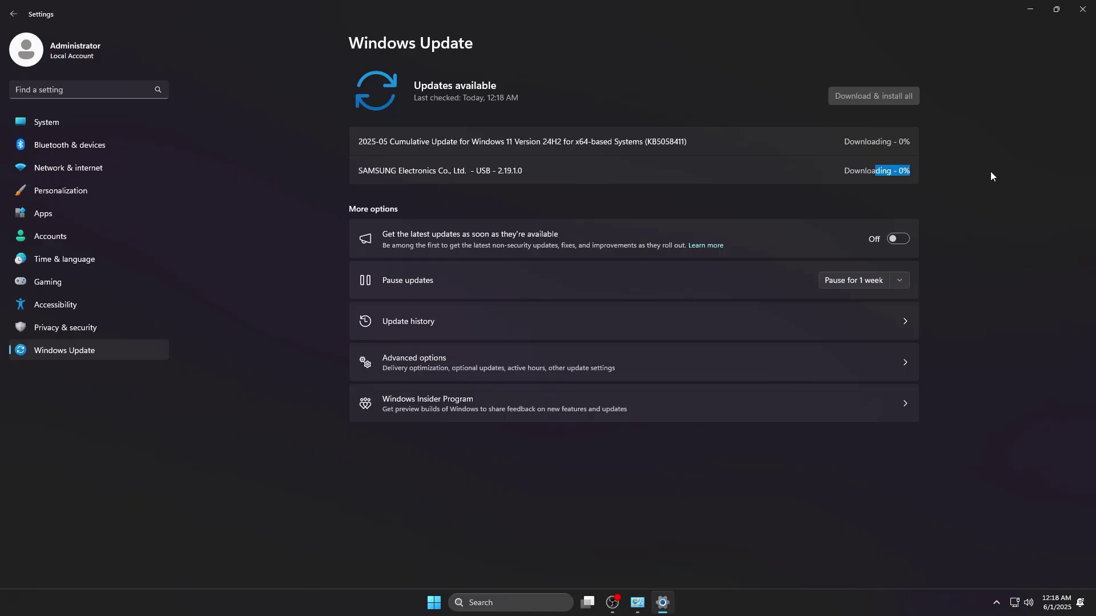
{"action": "left_click", "coordinate": [1082, 9]}
Step: Switch the power option to GameTurbo through the desktop's Ghost Mode options
{"action": "right_click", "coordinate": [635, 80]}
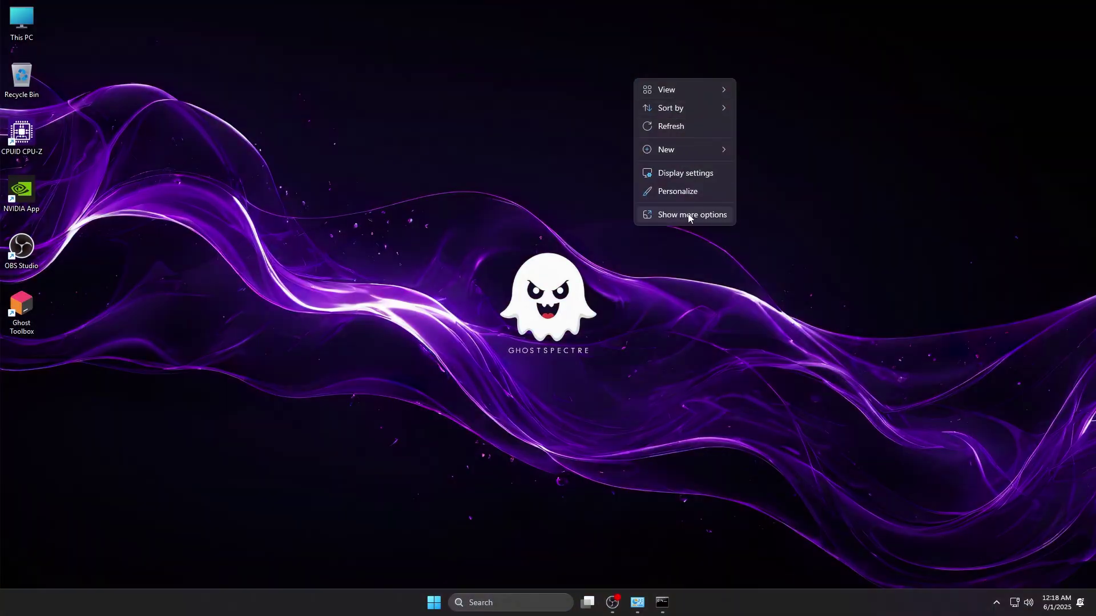
{"action": "left_click", "coordinate": [689, 215]}
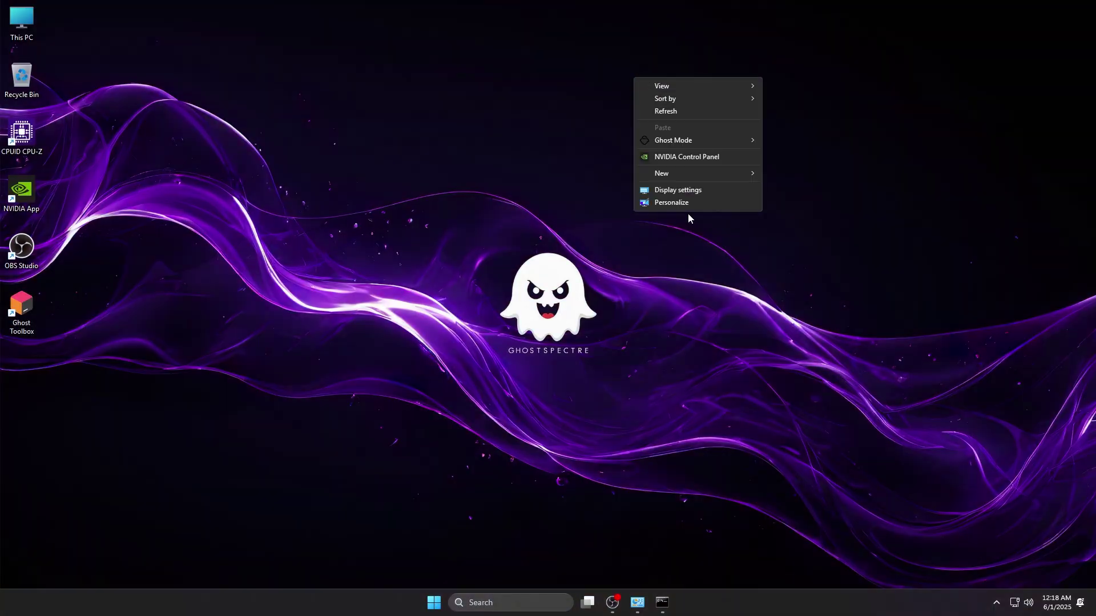
{"action": "mouse_move", "coordinate": [723, 144]}
{"action": "mouse_move", "coordinate": [838, 143]}
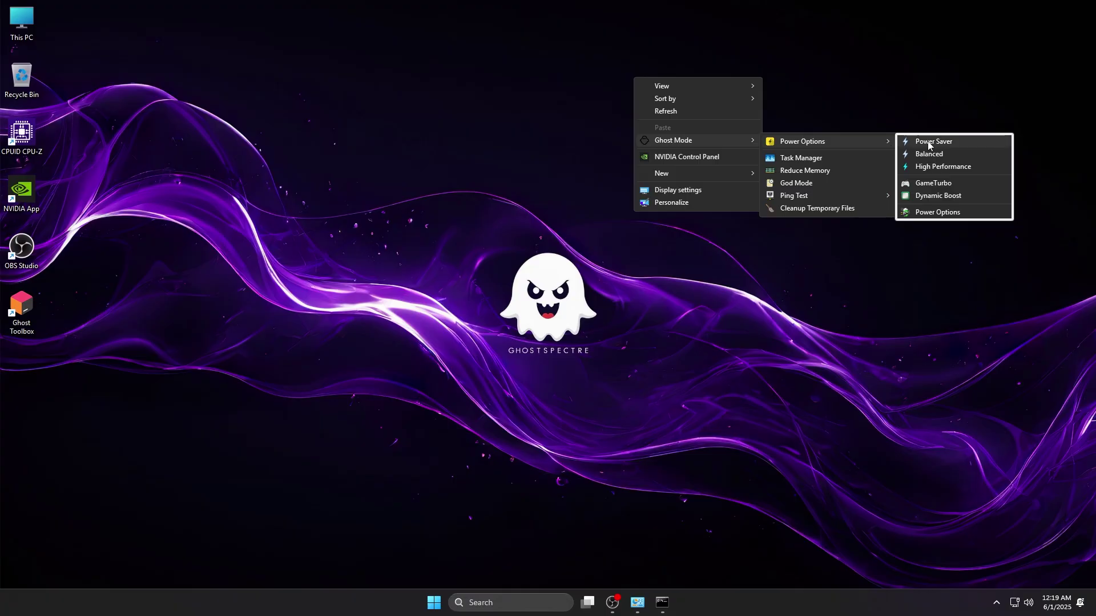
{"action": "left_click", "coordinate": [970, 183]}
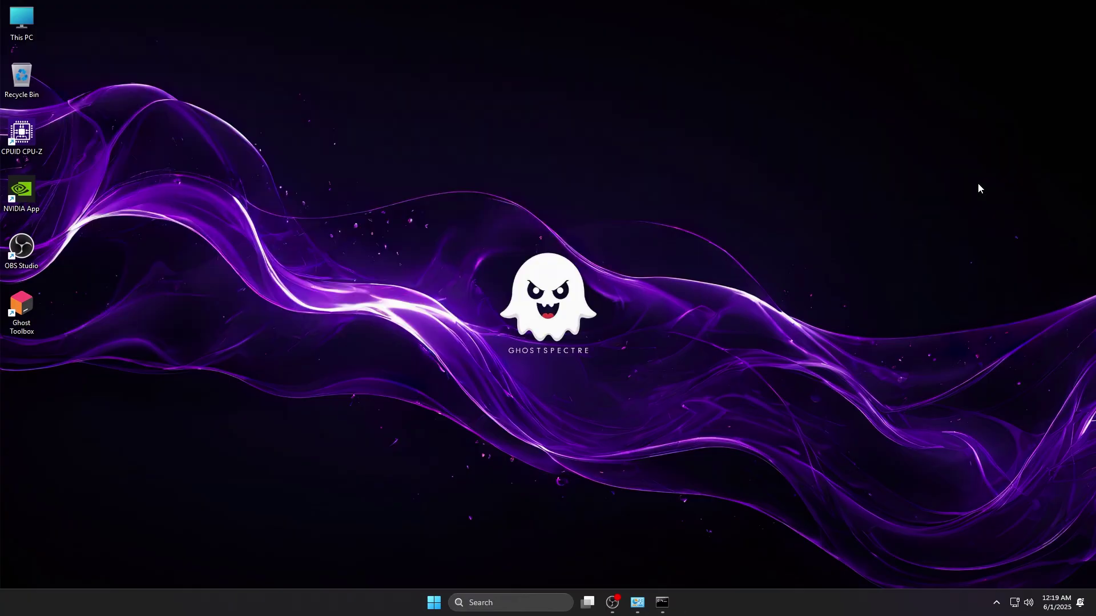
Step: Reduce memory usage through the desktop's Ghost Mode options
{"action": "right_click", "coordinate": [781, 137]}
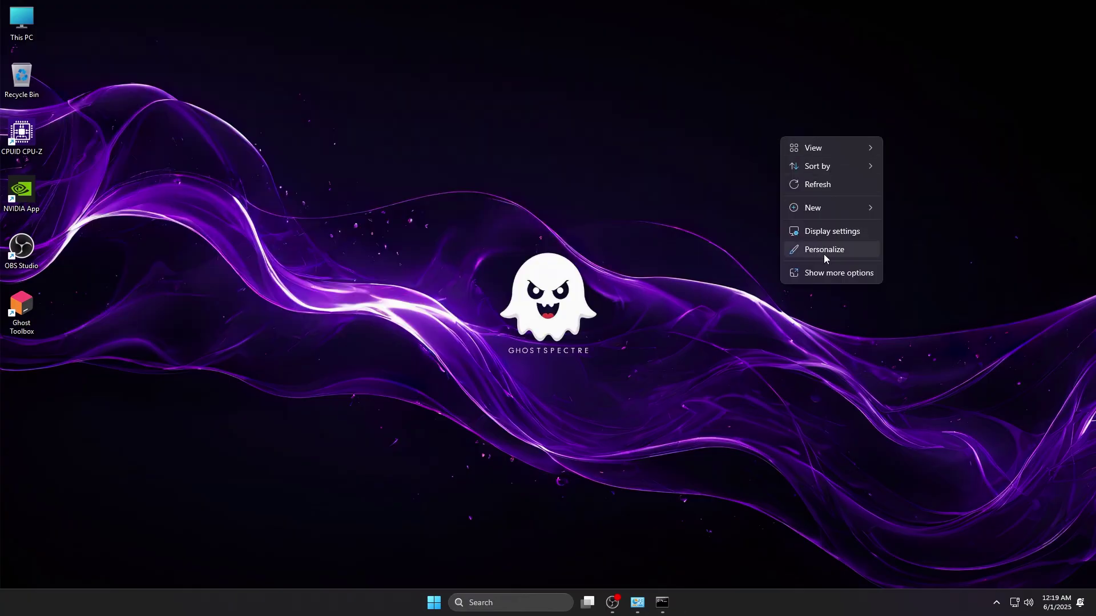
{"action": "left_click", "coordinate": [825, 272]}
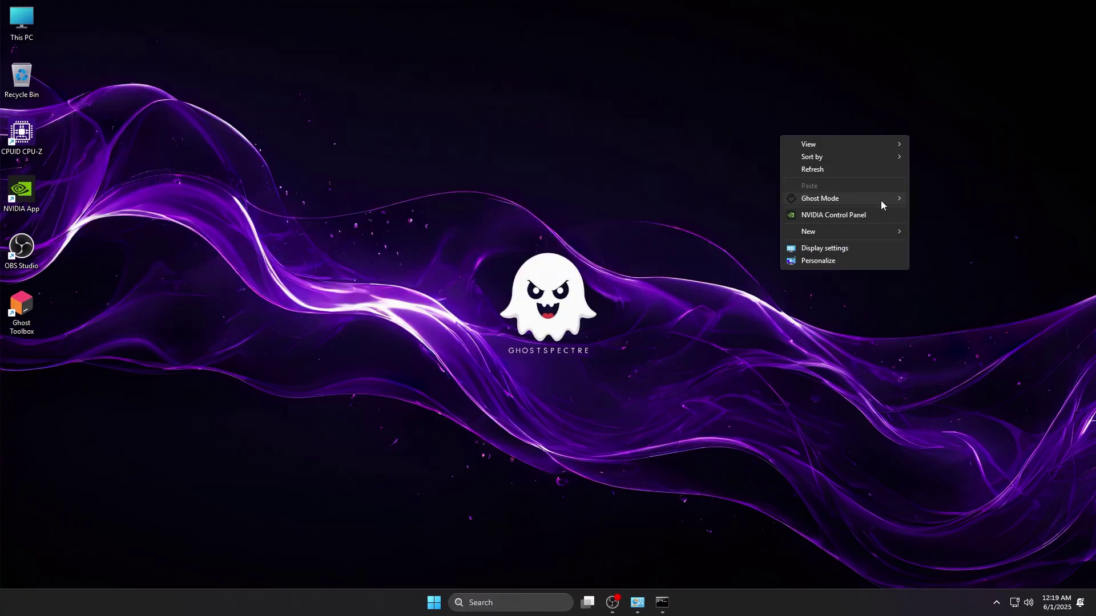
{"action": "mouse_move", "coordinate": [882, 205]}
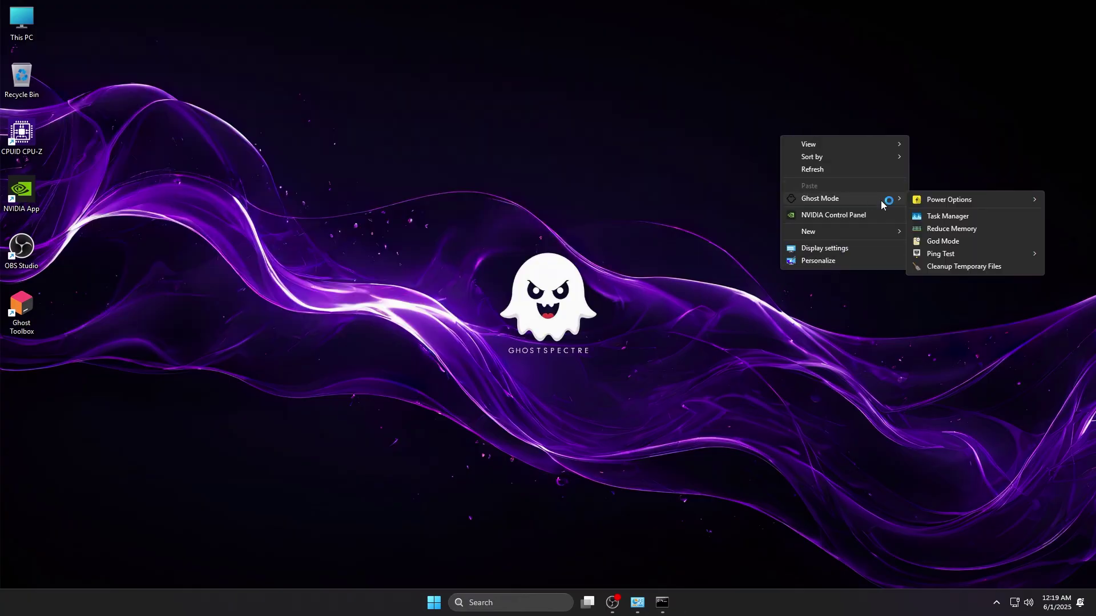
{"action": "left_click", "coordinate": [950, 229]}
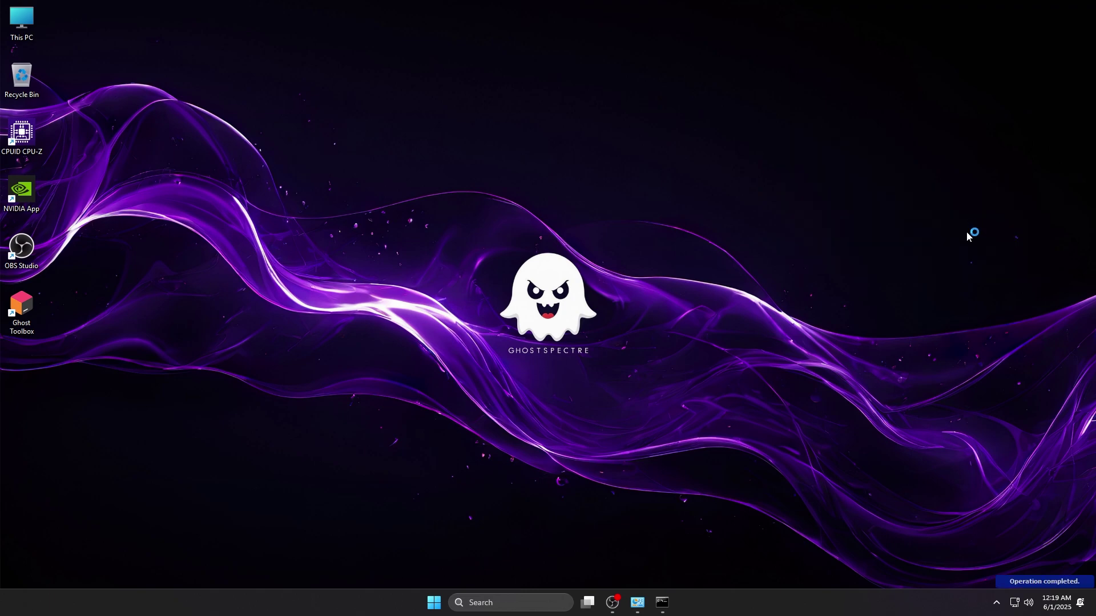
Step: Open God Mode from the desktop's Ghost Mode options, look through its list of system settings, and close it
{"action": "right_click", "coordinate": [630, 100]}
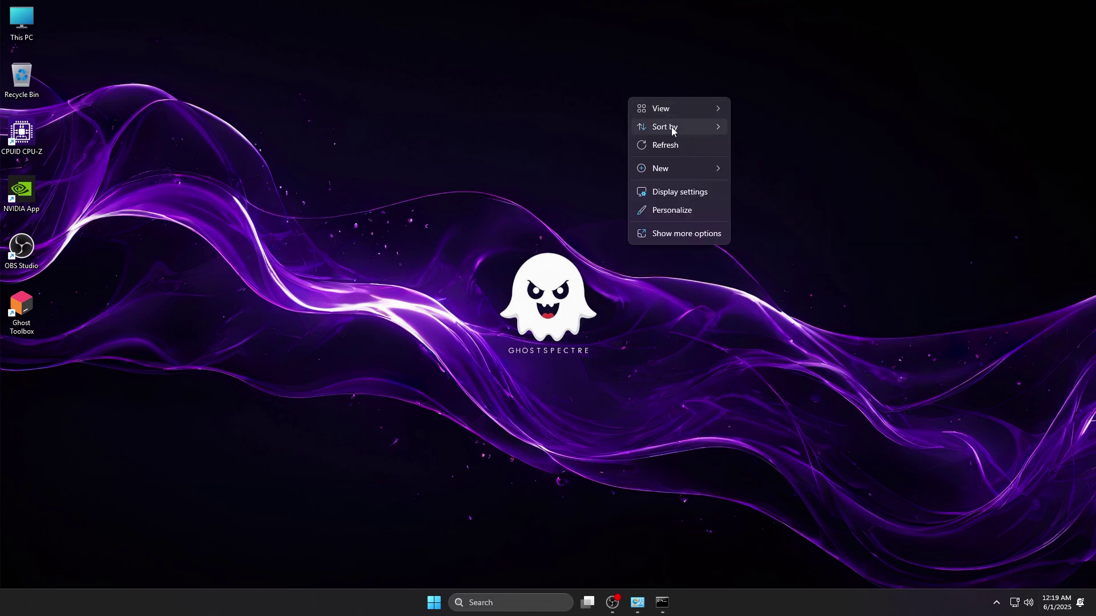
{"action": "left_click", "coordinate": [669, 231]}
{"action": "mouse_move", "coordinate": [697, 161]}
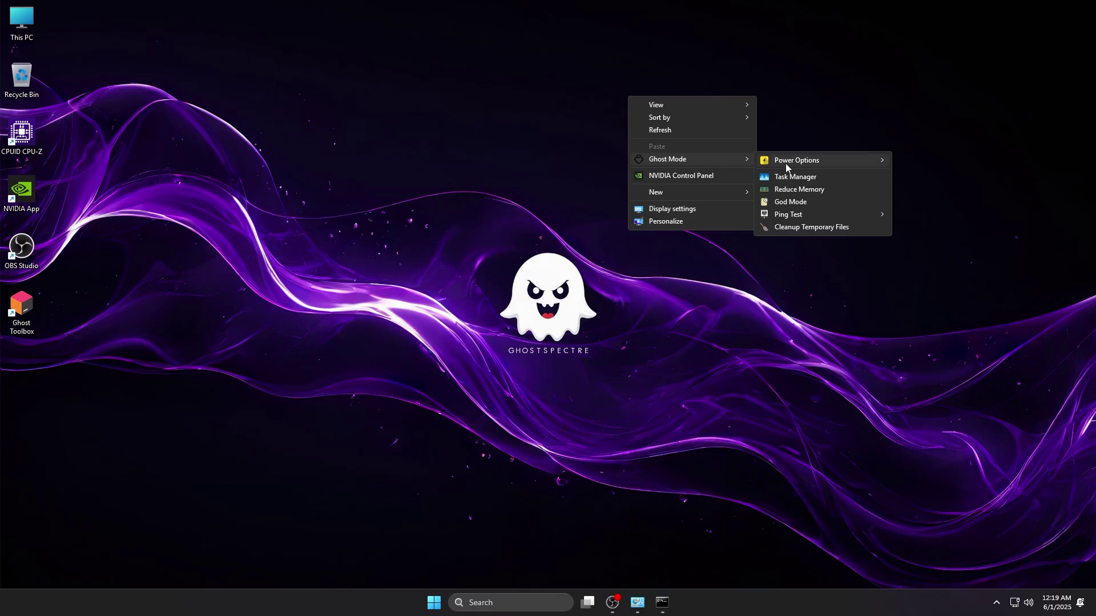
{"action": "left_click", "coordinate": [797, 203]}
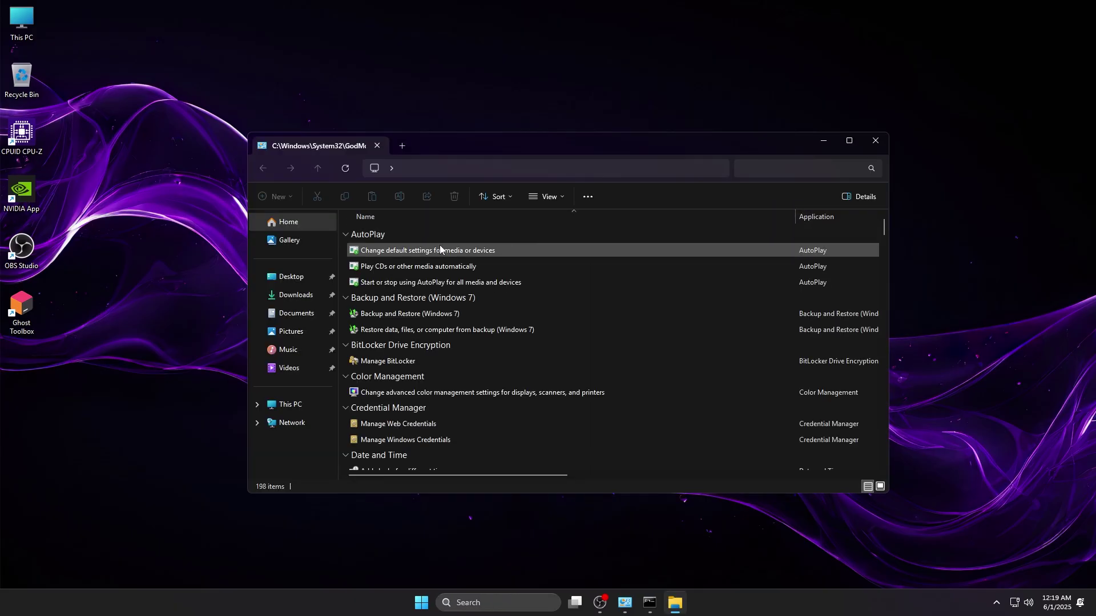
{"action": "scroll", "coordinate": [414, 317], "scroll_direction": "down", "scroll_amount": 6}
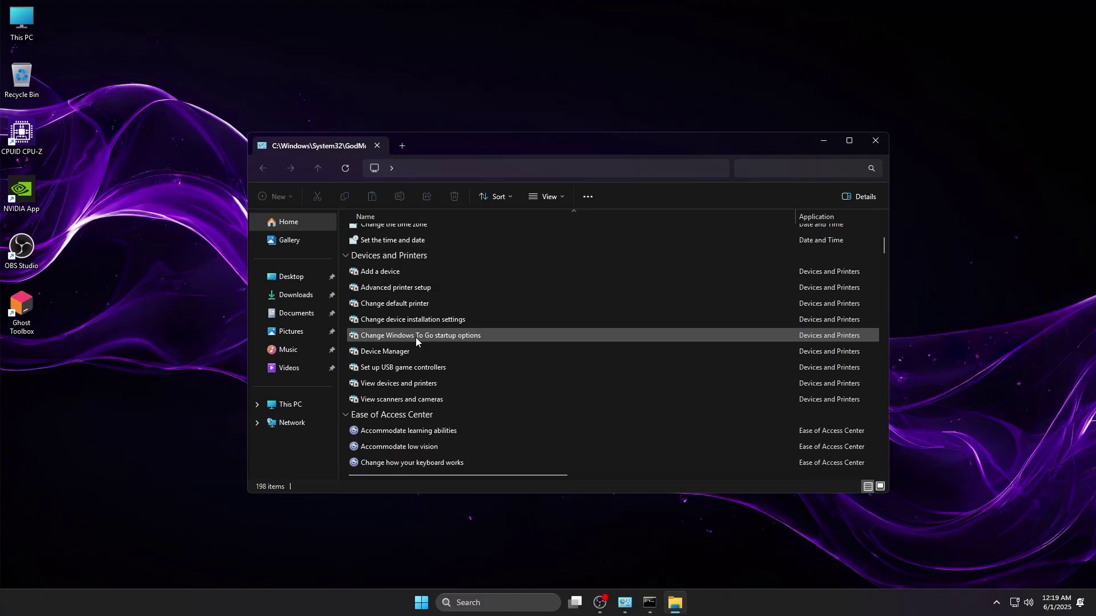
{"action": "scroll", "coordinate": [416, 337], "scroll_direction": "down", "scroll_amount": 10}
{"action": "scroll", "coordinate": [415, 337], "scroll_direction": "down", "scroll_amount": 12}
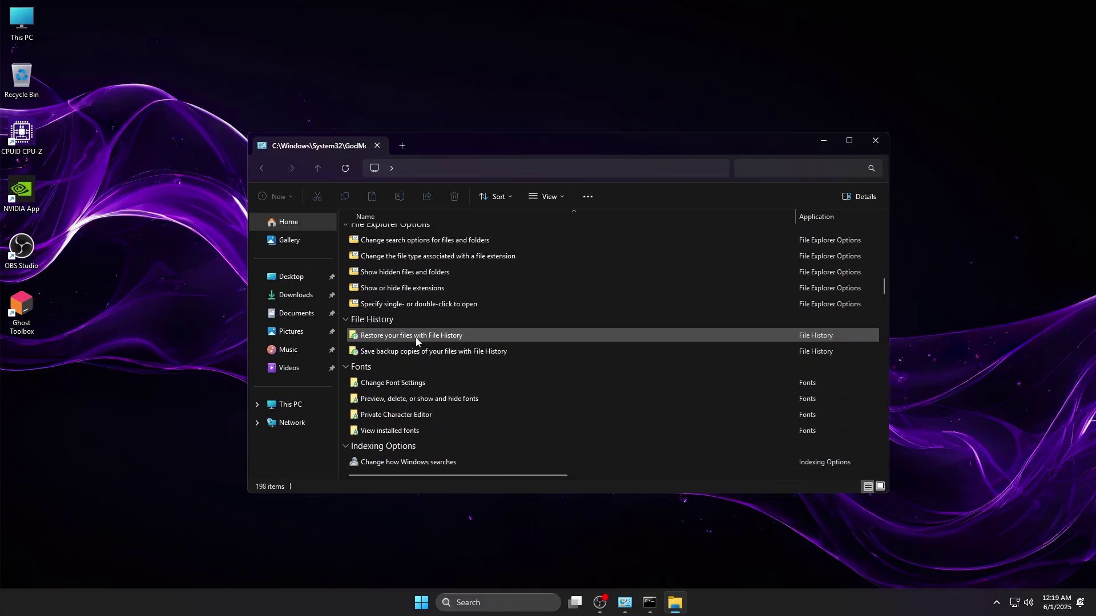
{"action": "scroll", "coordinate": [721, 426], "scroll_direction": "down", "scroll_amount": 15}
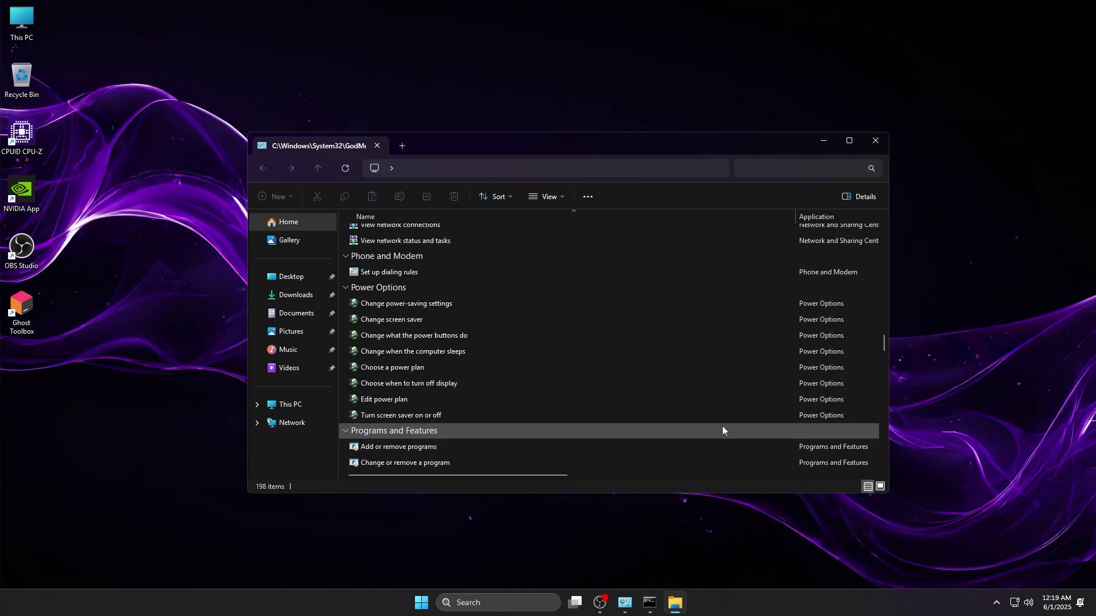
{"action": "scroll", "coordinate": [721, 430], "scroll_direction": "down", "scroll_amount": 20}
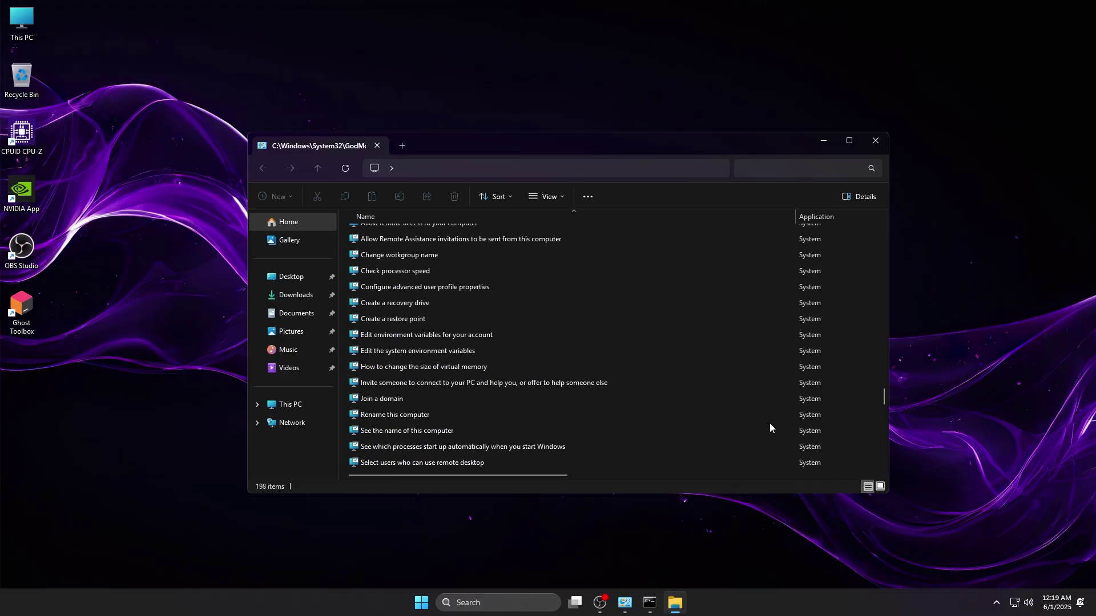
{"action": "scroll", "coordinate": [817, 432], "scroll_direction": "up", "scroll_amount": 14}
{"action": "scroll", "coordinate": [816, 427], "scroll_direction": "up", "scroll_amount": 12}
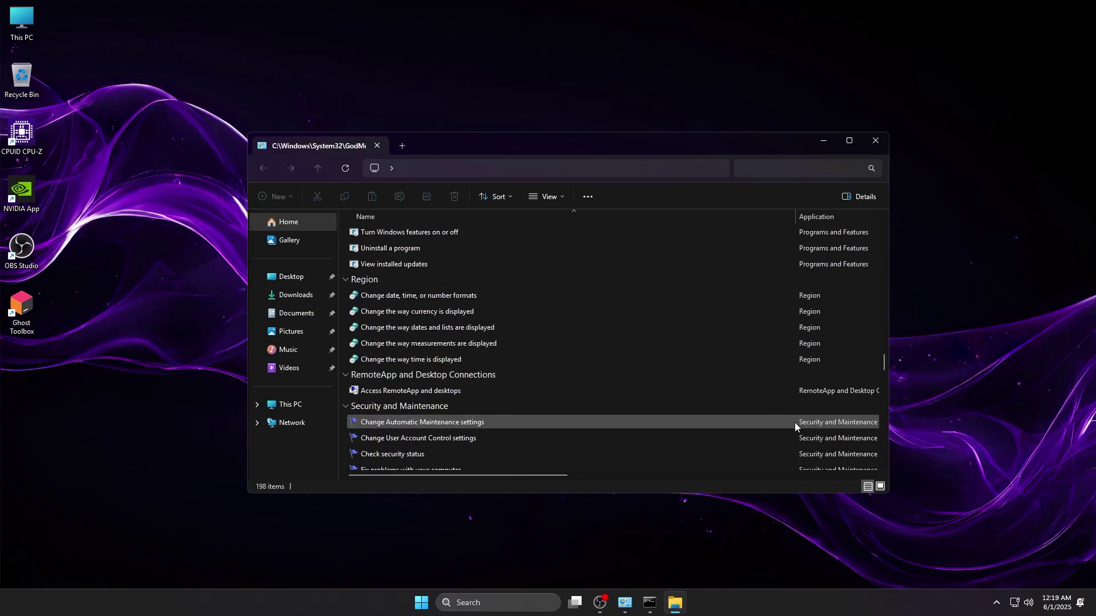
{"action": "left_click", "coordinate": [867, 142]}
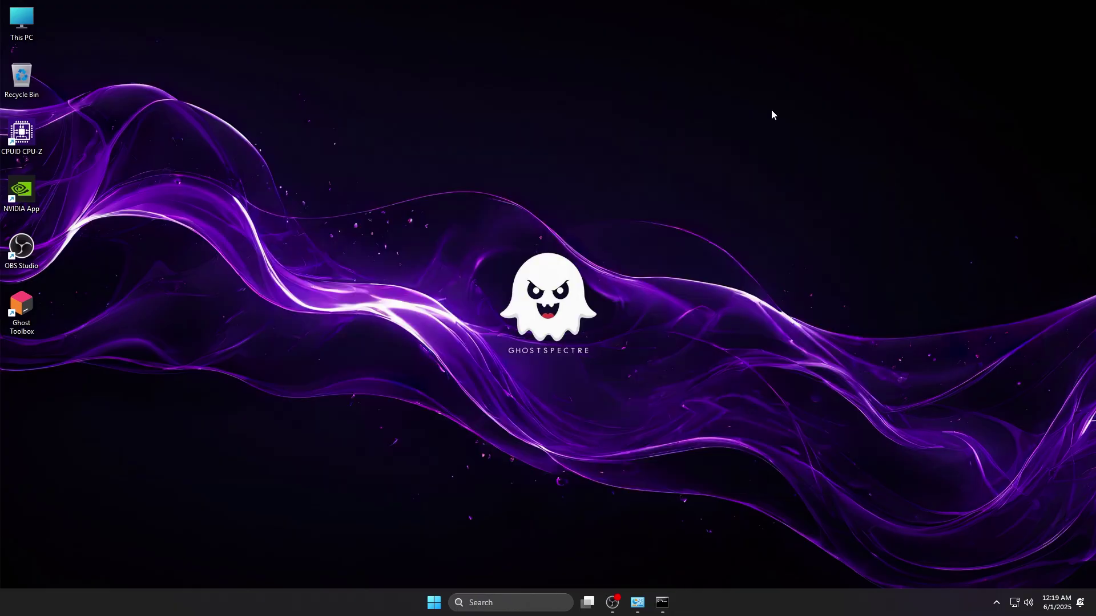
Step: Look over the Ping Test entry among the desktop's Ghost Mode options without running it
{"action": "right_click", "coordinate": [615, 82]}
{"action": "left_click", "coordinate": [665, 218]}
{"action": "mouse_move", "coordinate": [680, 145]}
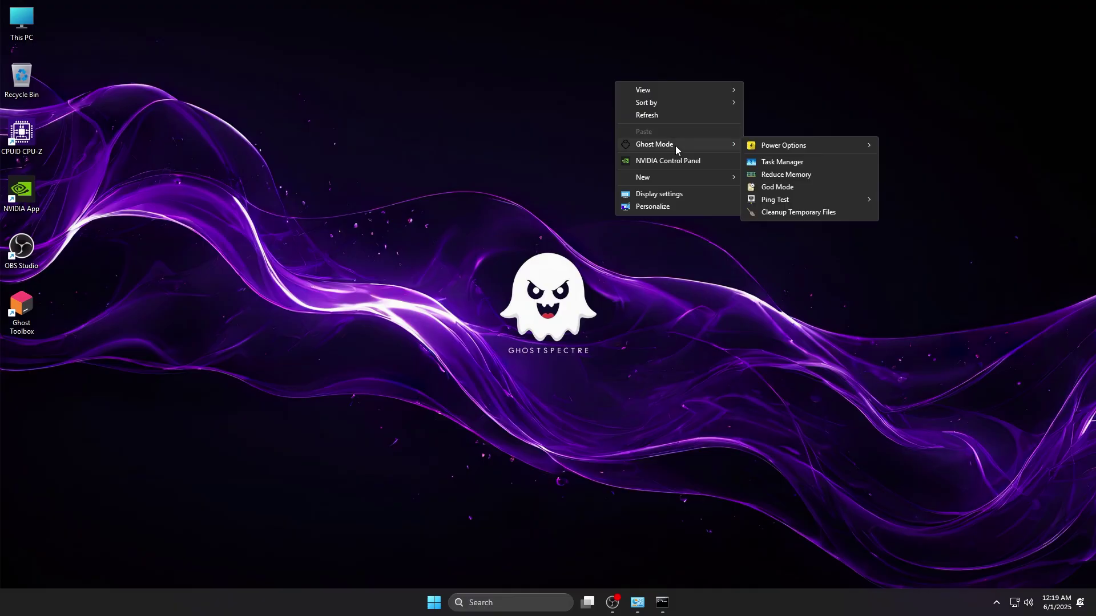
{"action": "mouse_move", "coordinate": [789, 201]}
{"action": "left_click", "coordinate": [659, 93]}
Step: Clean up temporary files through the desktop's Ghost Mode options
{"action": "right_click", "coordinate": [659, 94]}
{"action": "left_click", "coordinate": [710, 225]}
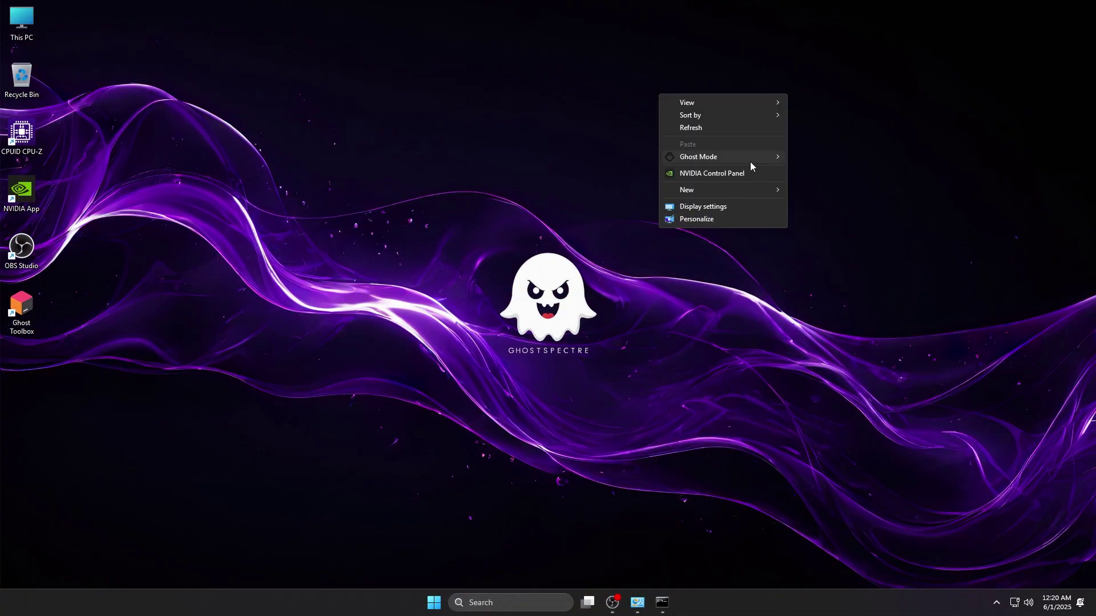
{"action": "mouse_move", "coordinate": [752, 163]}
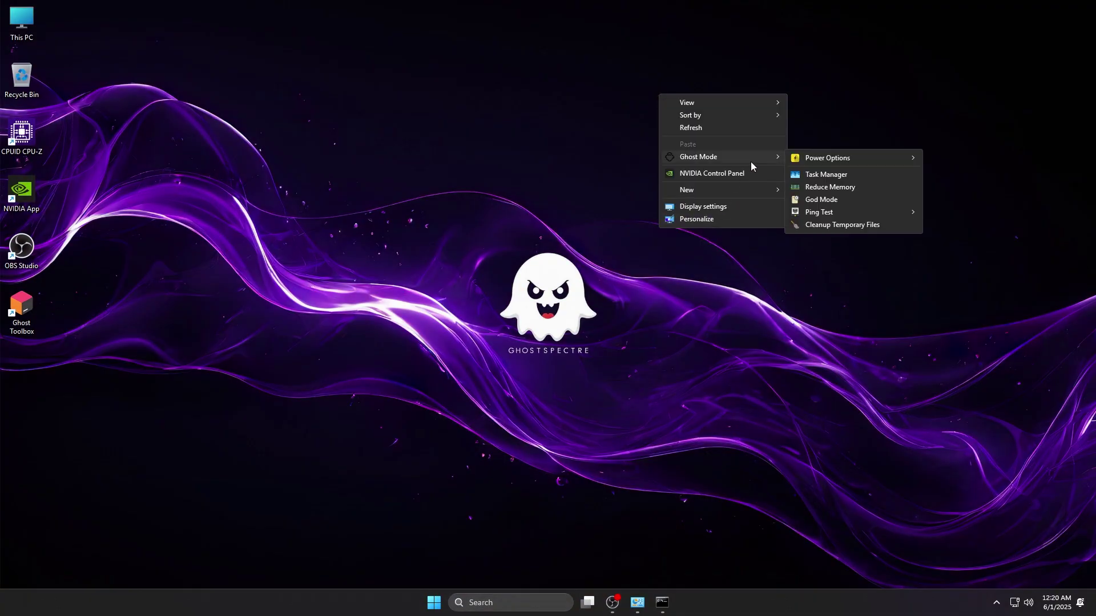
{"action": "left_click", "coordinate": [822, 228]}
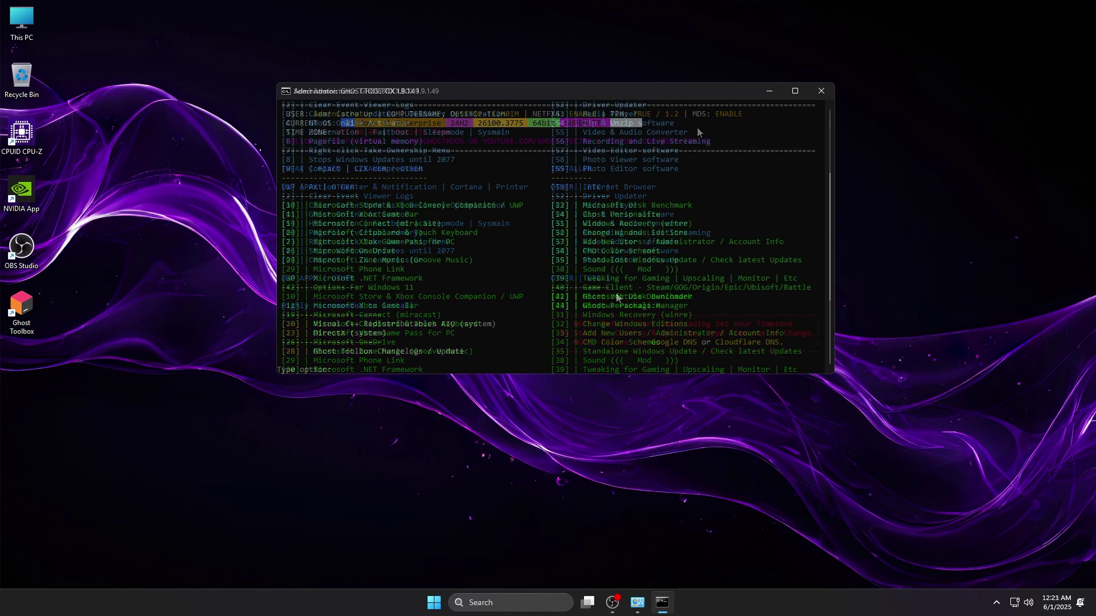
Step: In Ghost Toolbox, choose option 40 for game clients, pick option 5 for Epic Games, and install its launcher in the default folder
{"action": "left_click_drag", "start_coordinate": [579, 289], "coordinate": [796, 290]}
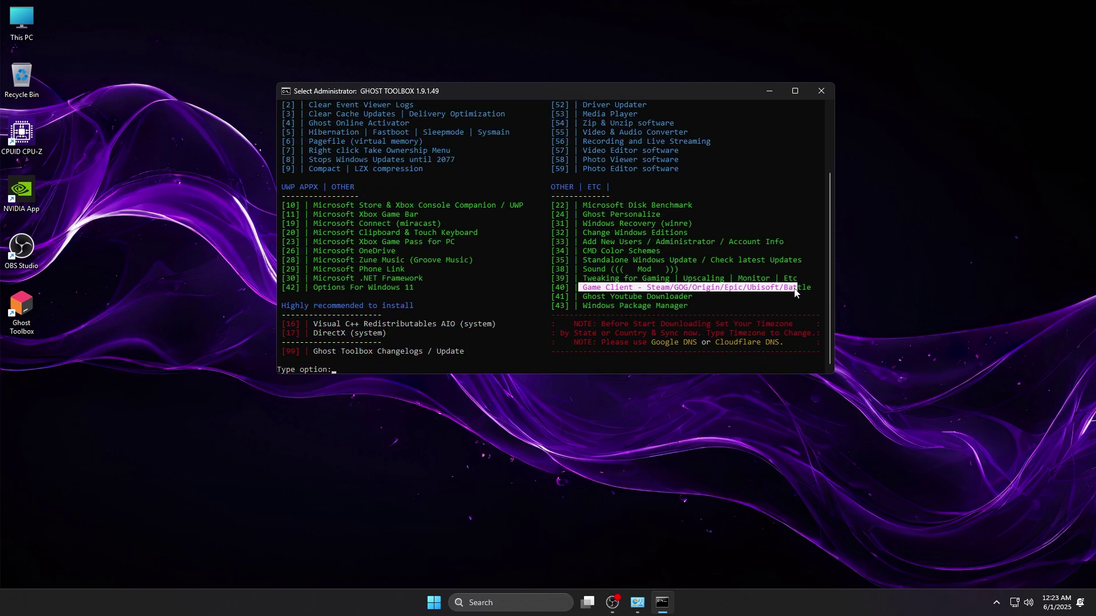
{"action": "type", "text": "40"}
{"action": "key", "text": "Return"}
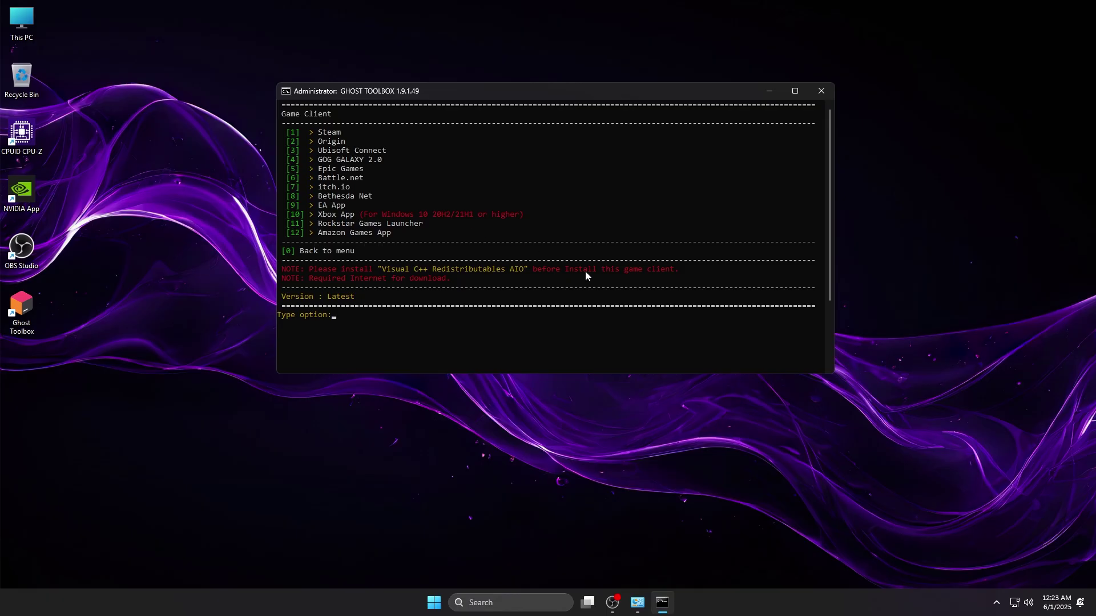
{"action": "type", "text": "5"}
{"action": "key", "text": "Return"}
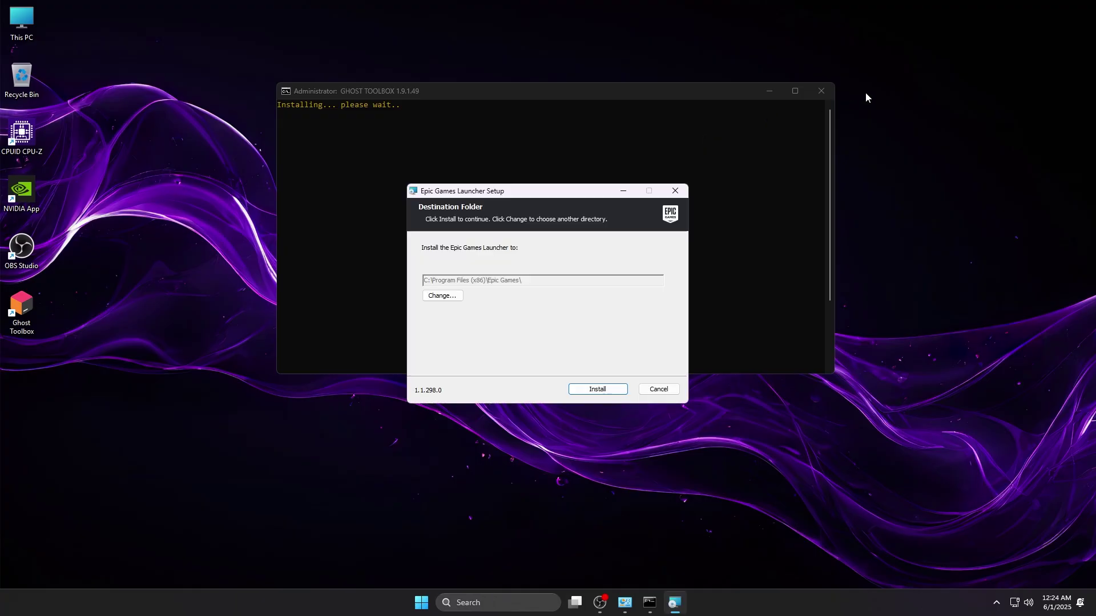
{"action": "left_click", "coordinate": [617, 388]}
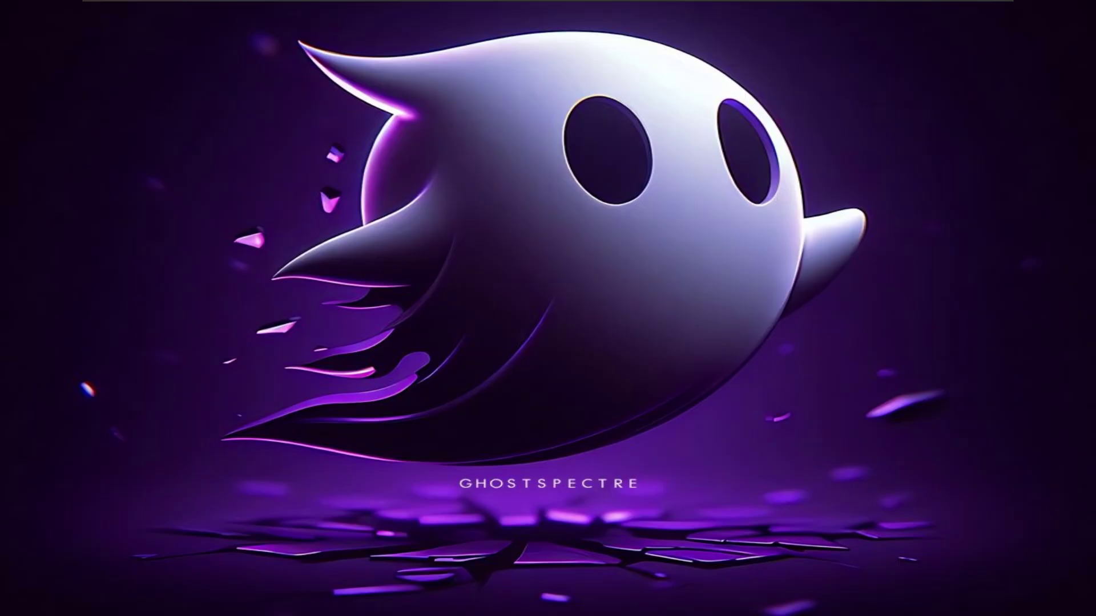
Step: Start Windows 11 Setup in English (United States) and choose to install Windows 11, agreeing to delete all files, apps and settings
{"action": "mouse_move", "coordinate": [548, 612]}
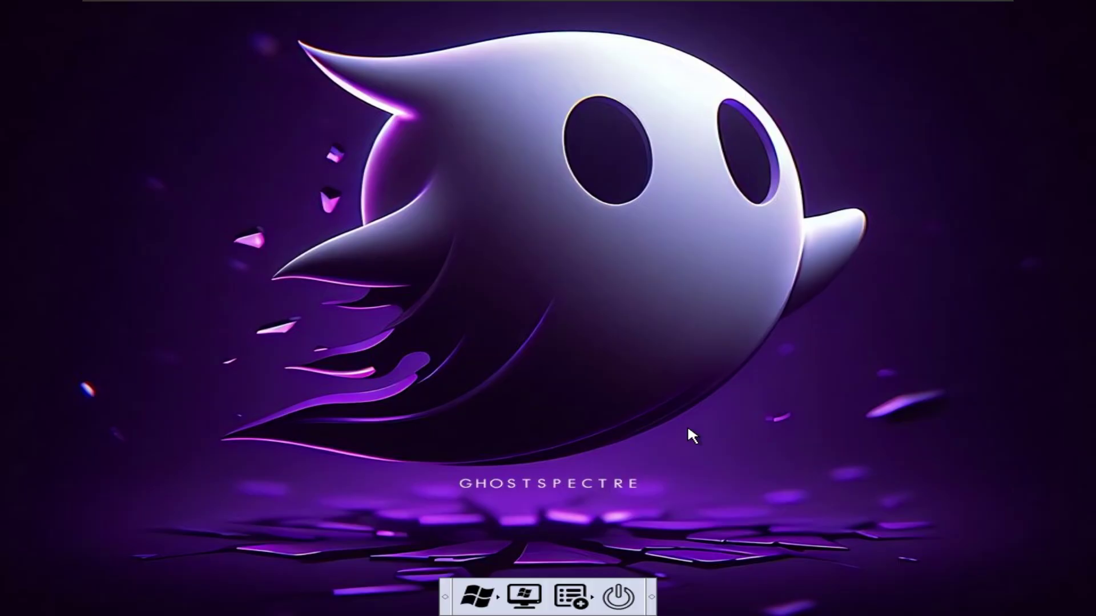
{"action": "left_click", "coordinate": [476, 597]}
{"action": "left_click", "coordinate": [583, 558]}
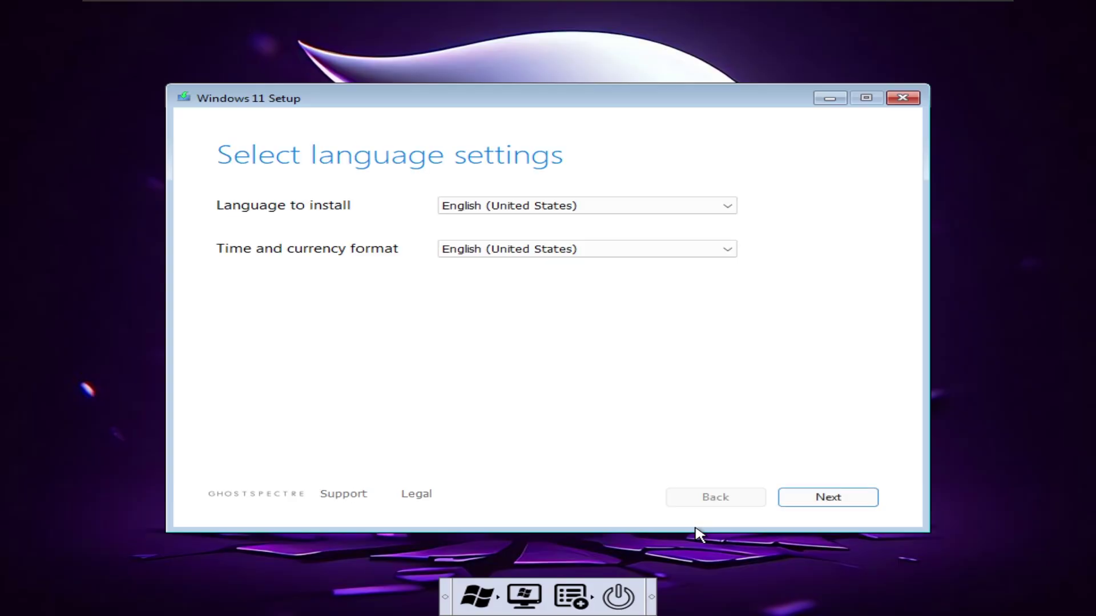
{"action": "left_click", "coordinate": [831, 499]}
{"action": "left_click", "coordinate": [832, 500]}
{"action": "left_click", "coordinate": [532, 287]}
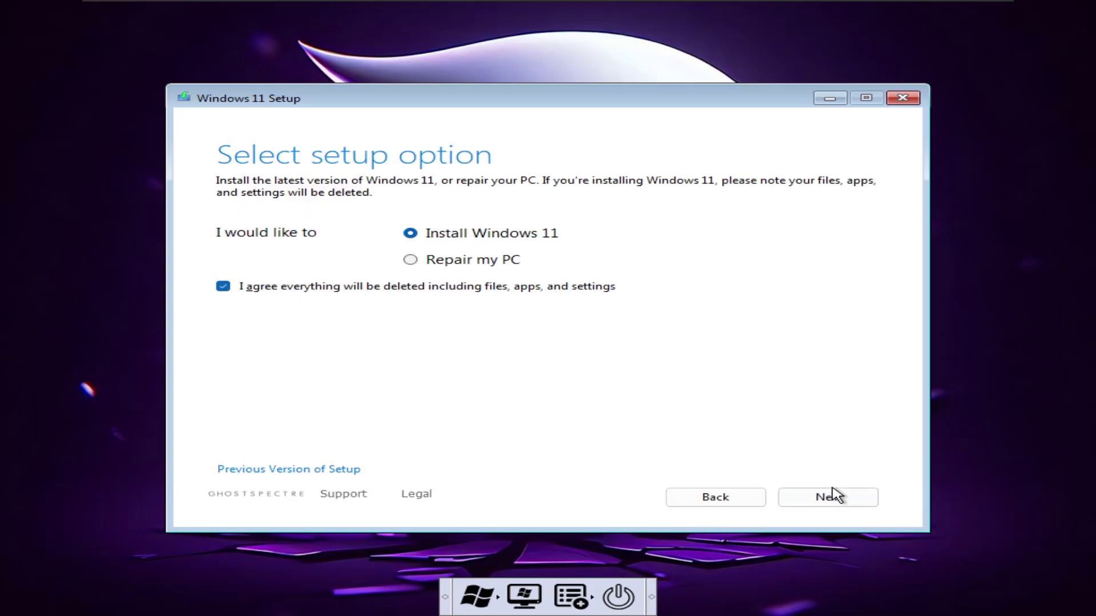
{"action": "left_click", "coordinate": [832, 495]}
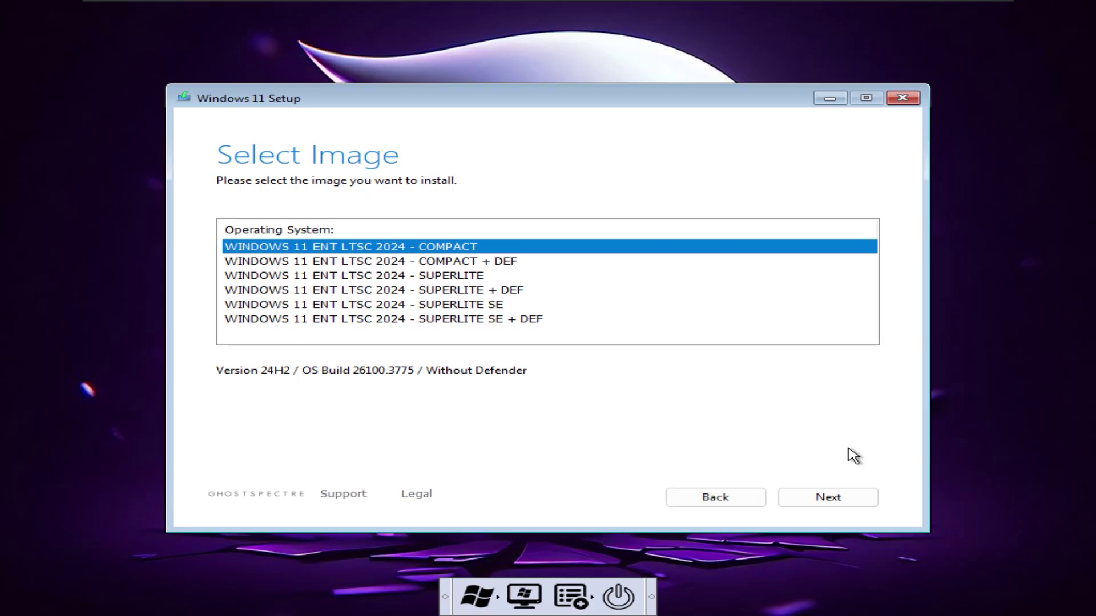
Step: Compare the SUPERLITE SE images and choose WINDOWS 11 ENT LTSC 2024 - SUPERLITE as the image to install
{"action": "left_click", "coordinate": [494, 308]}
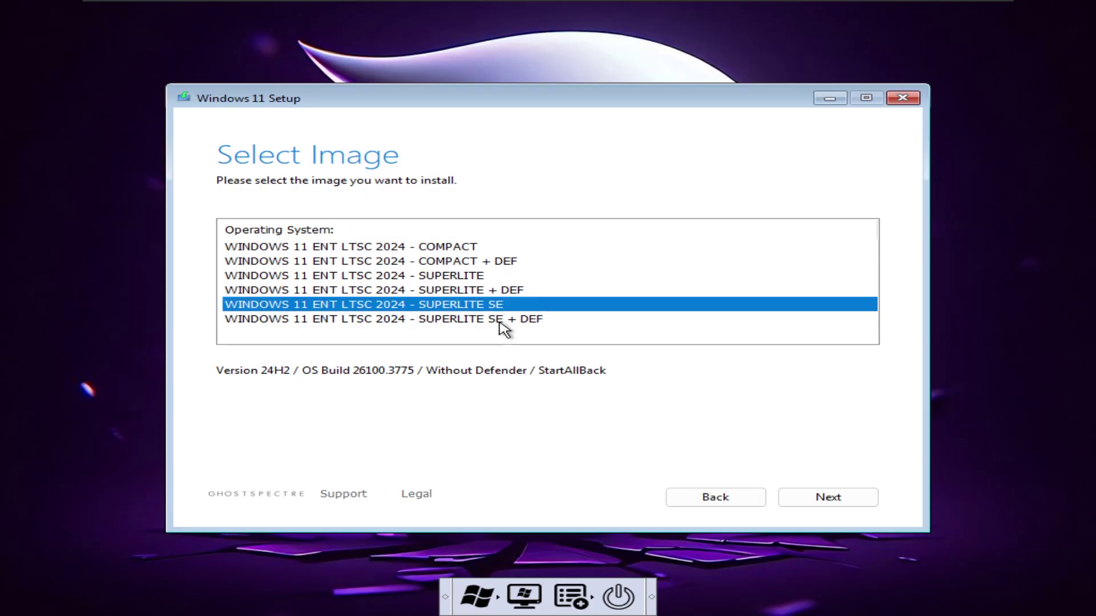
{"action": "left_click", "coordinate": [500, 322]}
{"action": "left_click", "coordinate": [486, 278]}
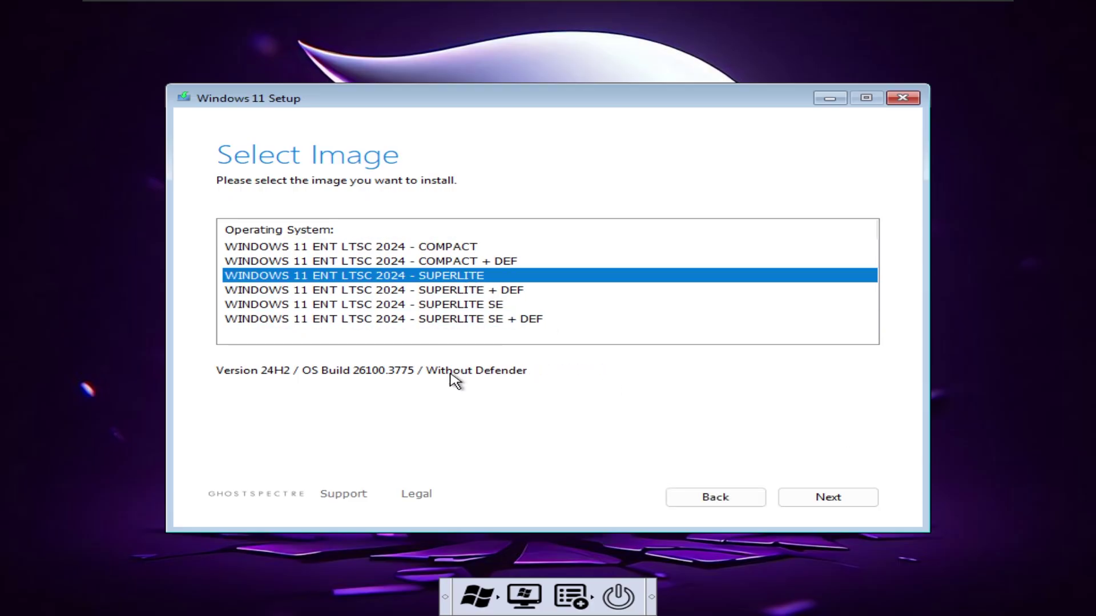
{"action": "left_click", "coordinate": [850, 497]}
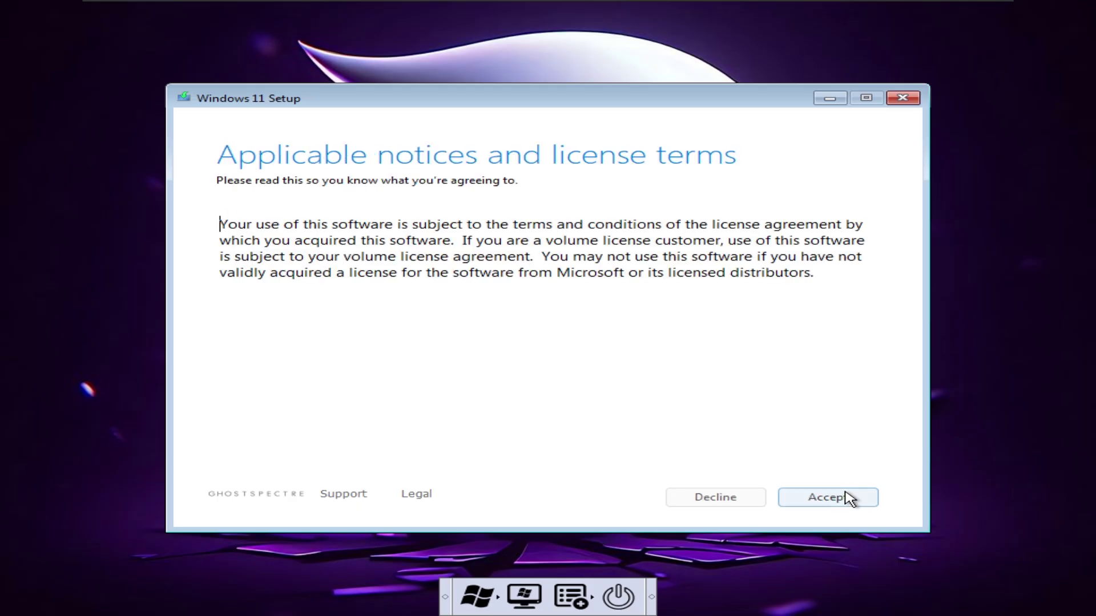
Step: Accept the license terms and start installing Windows 11 on the unallocated space of Disk 0
{"action": "left_click", "coordinate": [851, 498]}
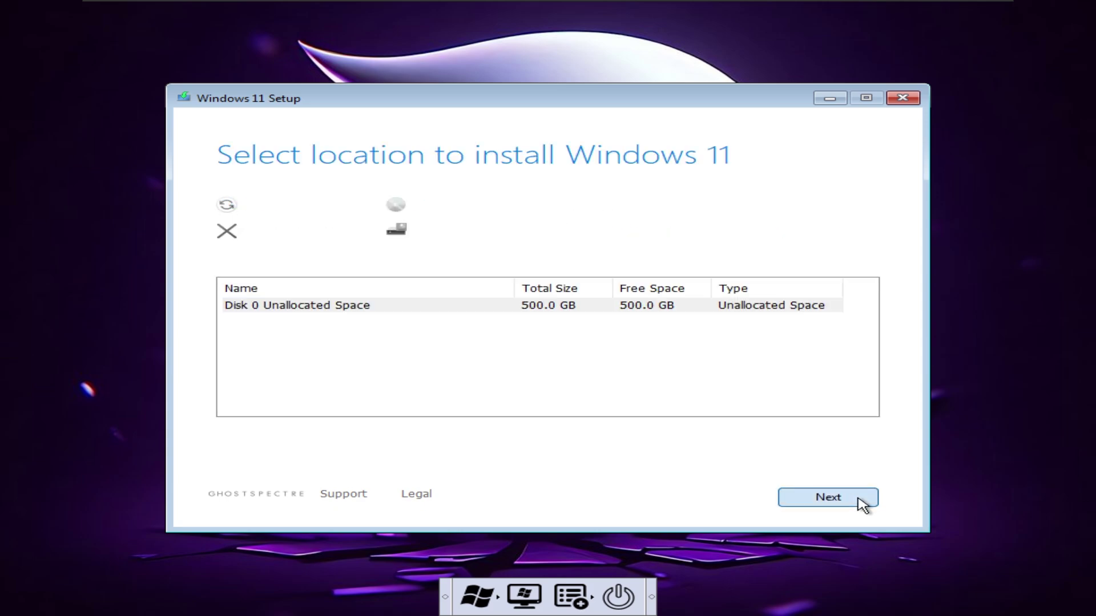
{"action": "left_click", "coordinate": [859, 501]}
{"action": "left_click", "coordinate": [856, 502]}
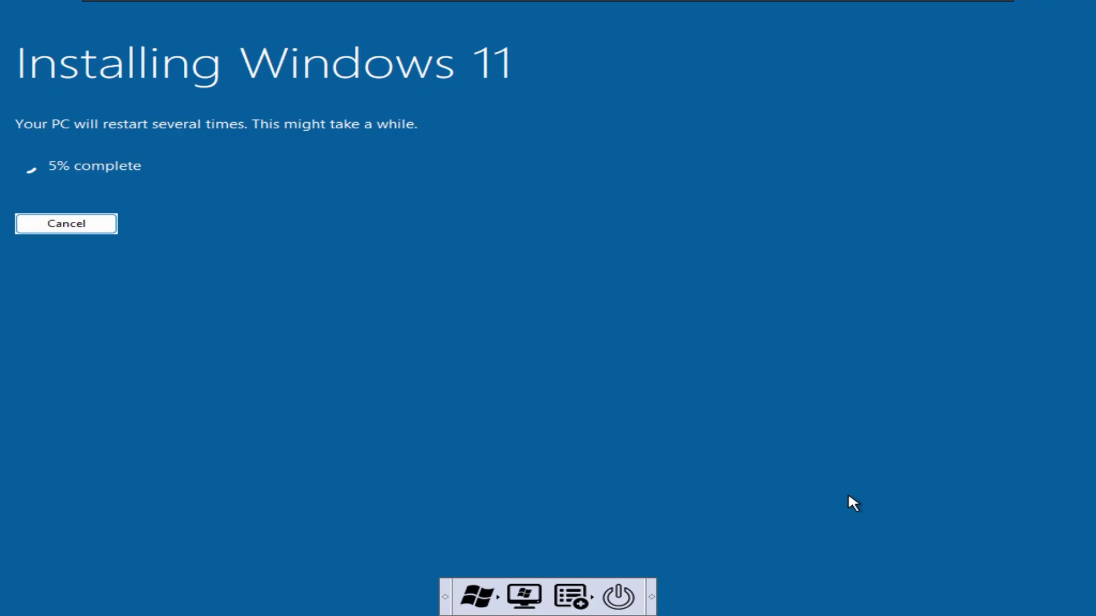